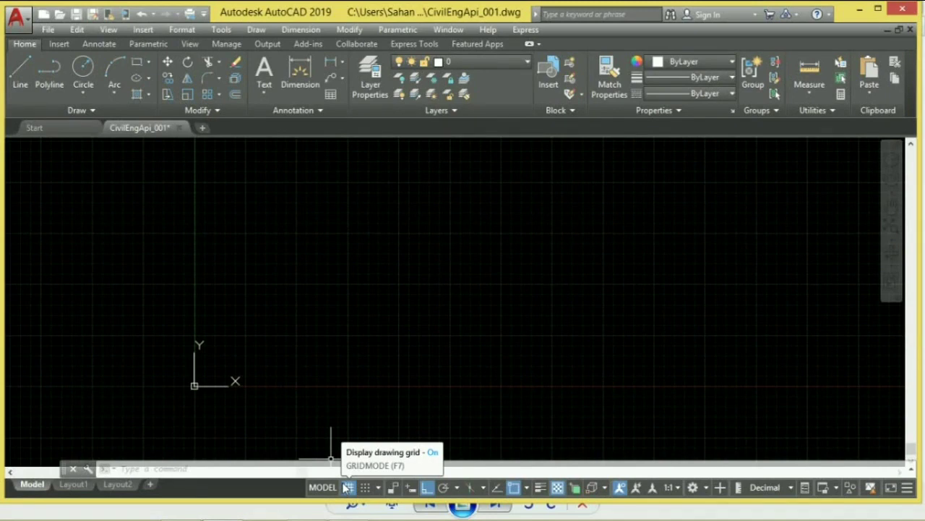
Toggle the grid off and back on, keeping Grid Snap as the snap mode.
left_click(347, 487)
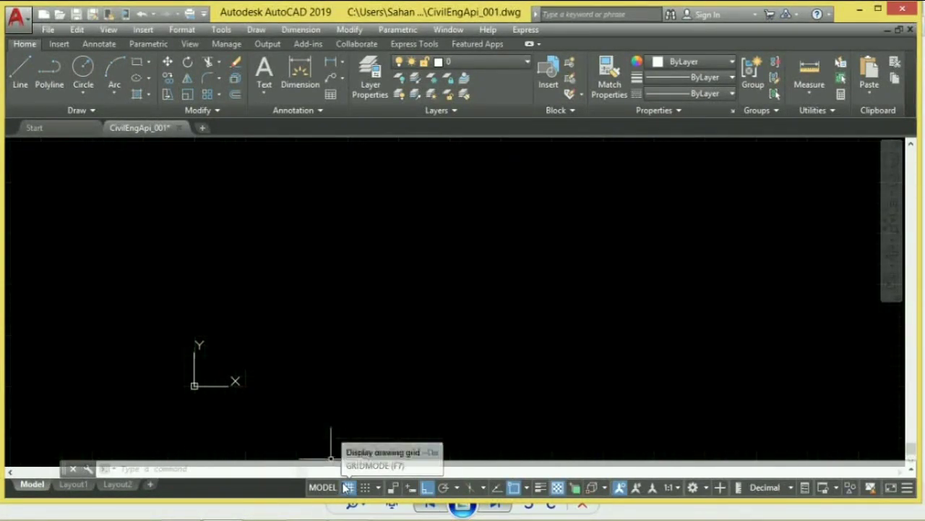
left_click(348, 487)
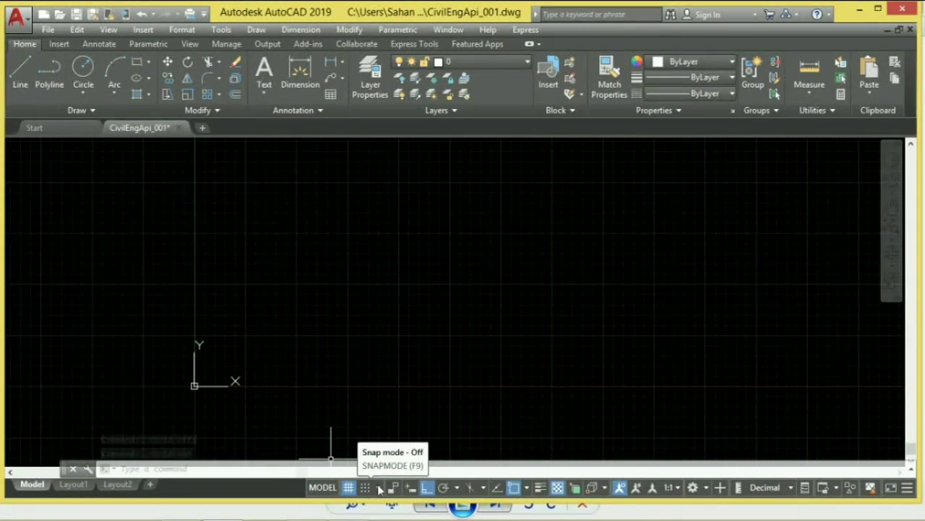
left_click(378, 488)
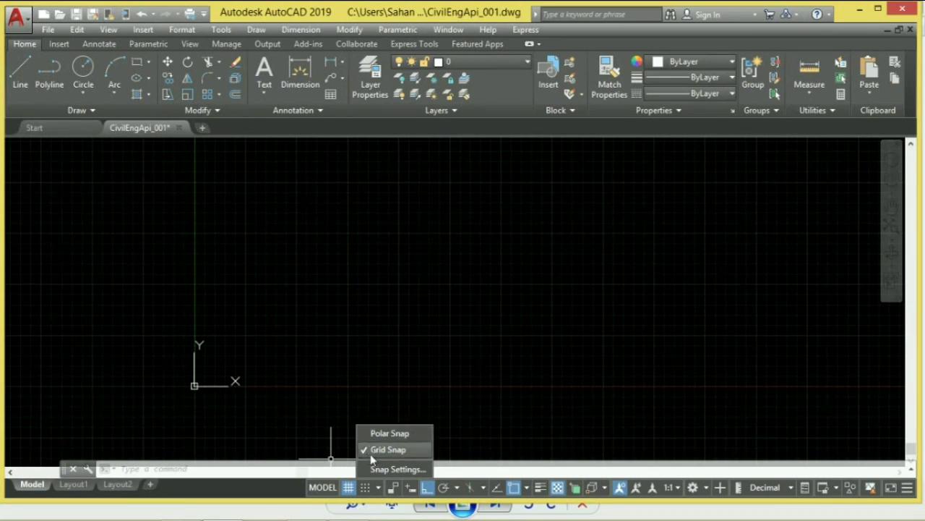
left_click(370, 451)
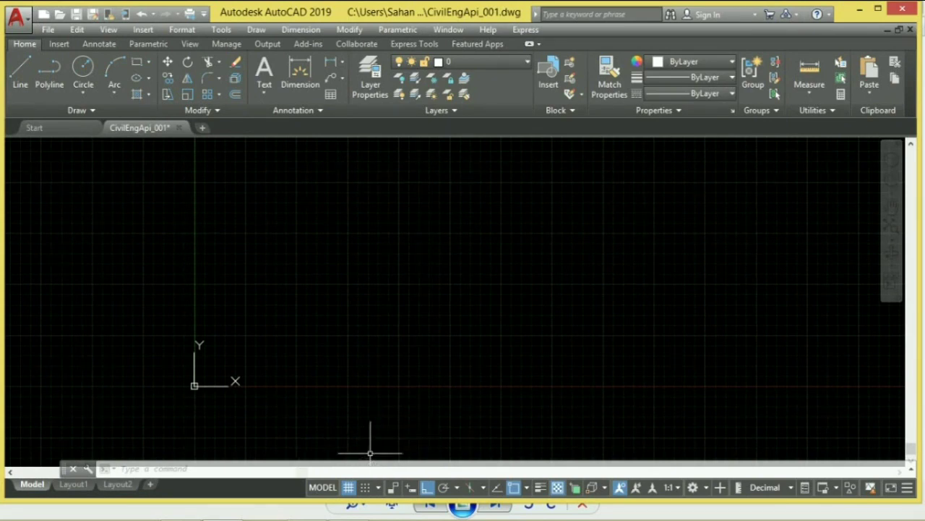
Draw an L: a horizontal base with a vertical side up from its right end, then turn Ortho off.
left_click(21, 76)
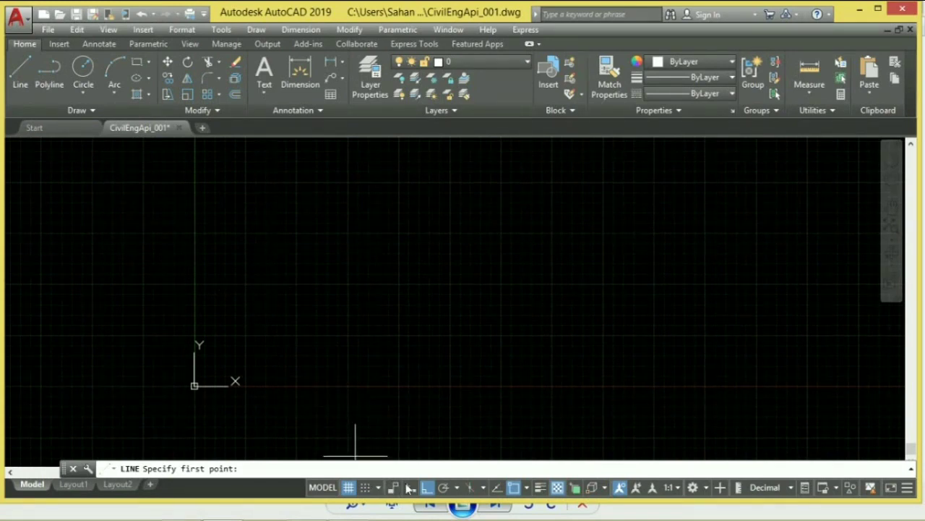
left_click(238, 253)
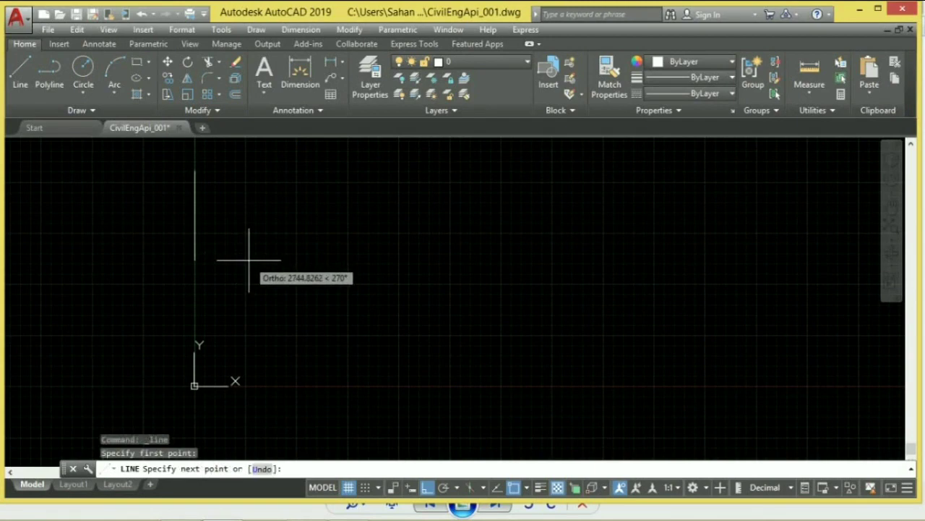
key("Escape")
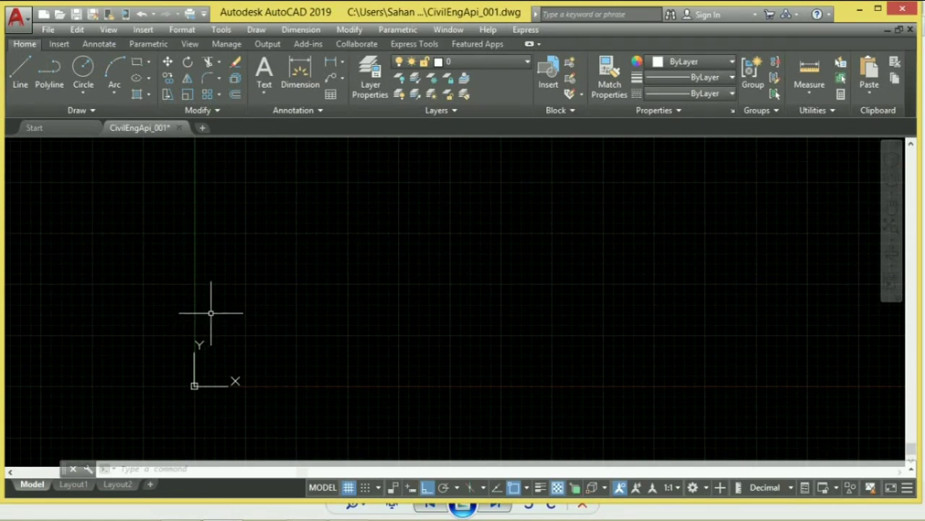
left_click(19, 73)
left_click(233, 306)
left_click(340, 306)
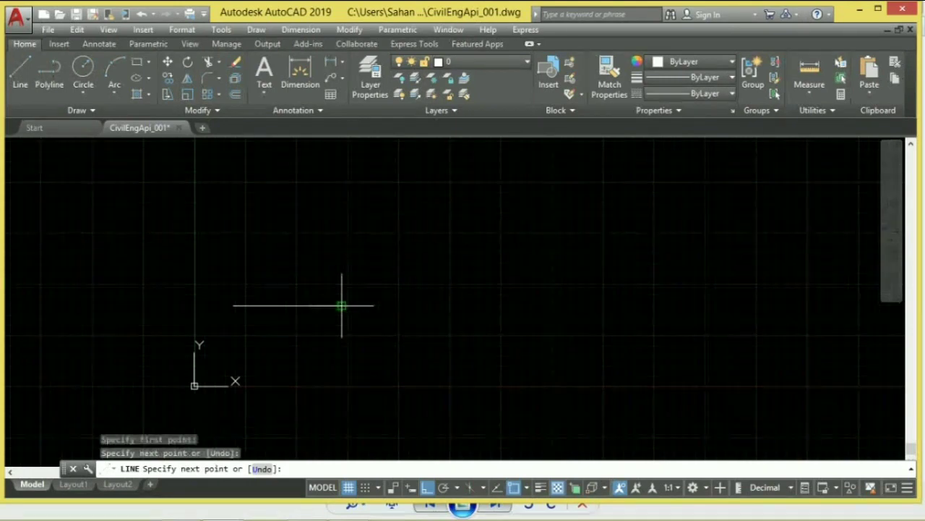
left_click(340, 229)
right_click(334, 226)
left_click(359, 235)
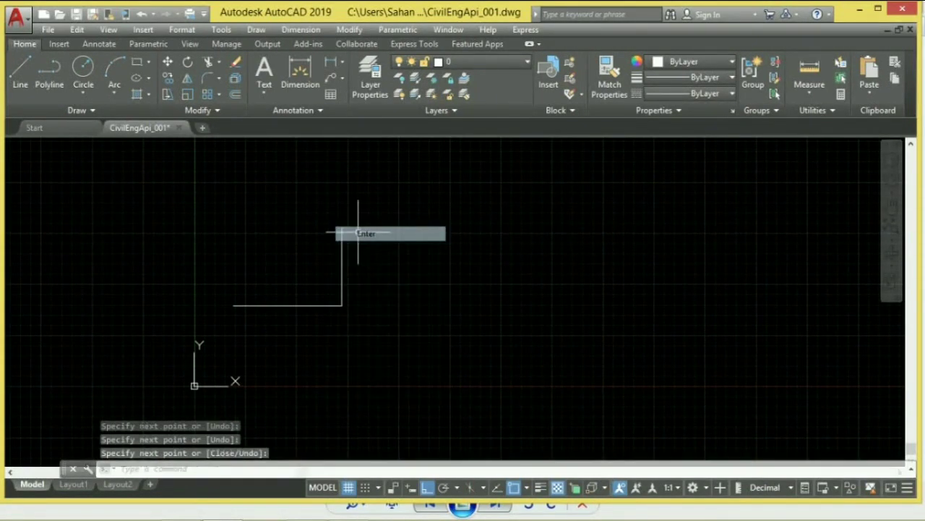
left_click(428, 488)
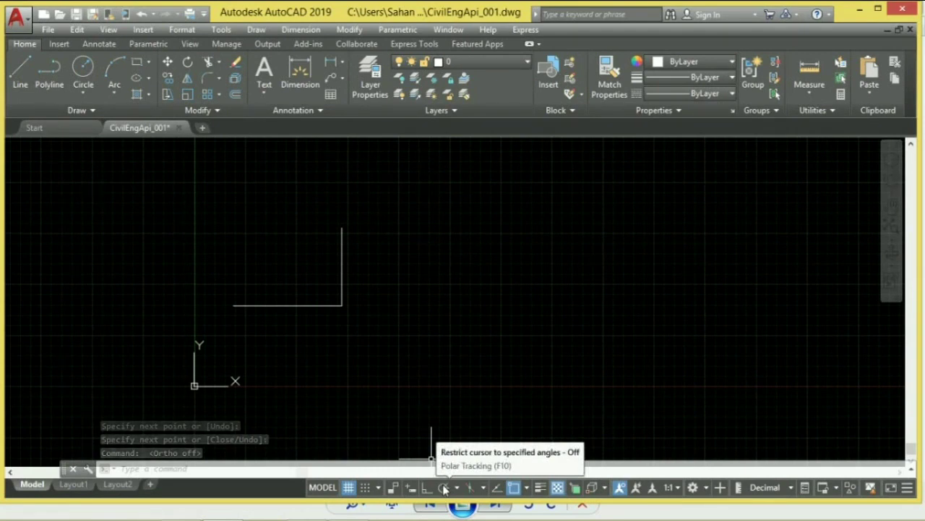
Turn on polar tracking, cancel a trial line, and set 45-degree polar increments.
left_click(444, 488)
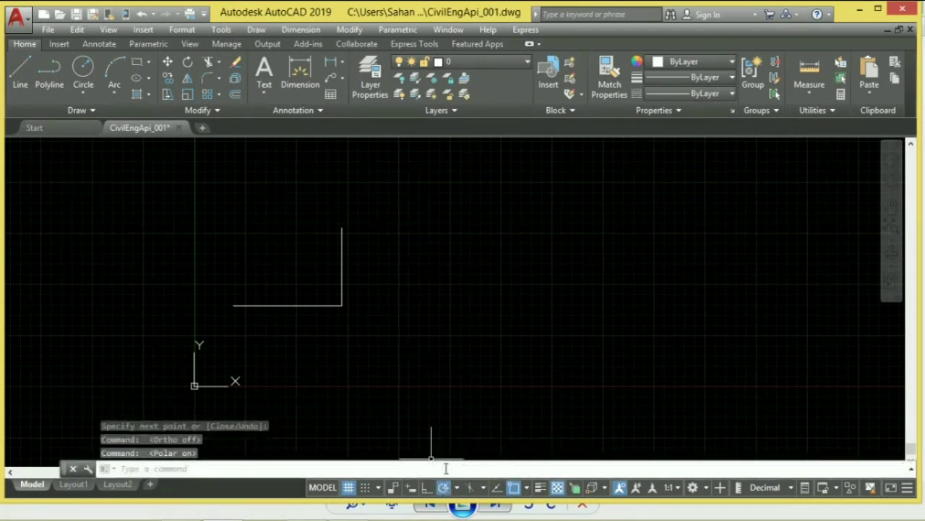
left_click(21, 72)
left_click(409, 310)
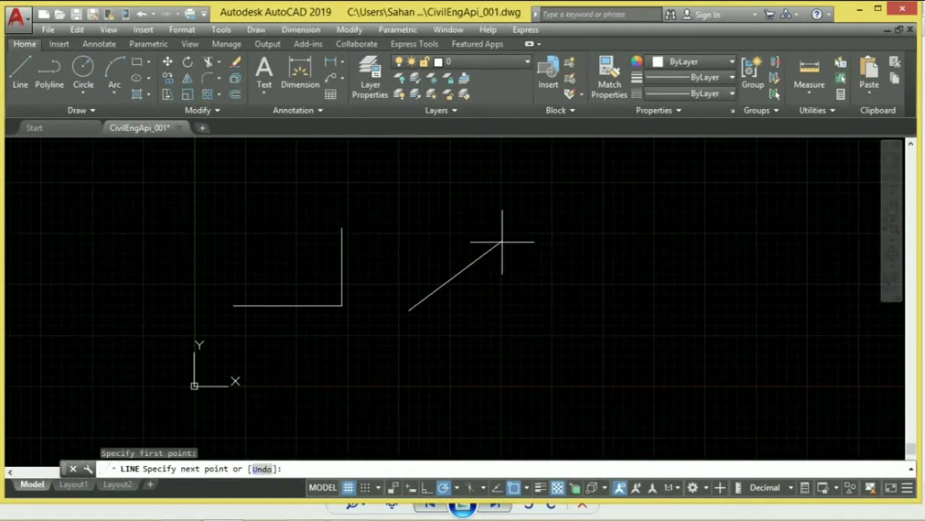
right_click(471, 204)
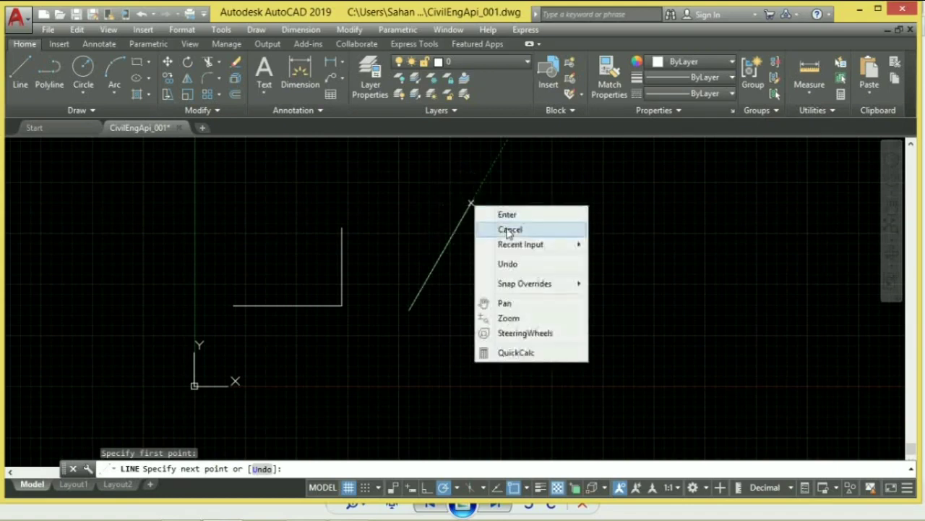
left_click(510, 219)
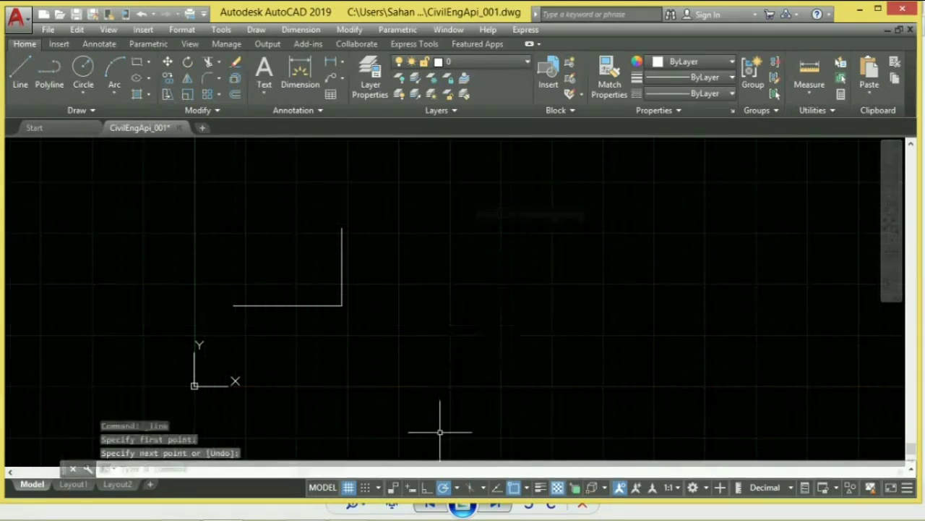
left_click(459, 488)
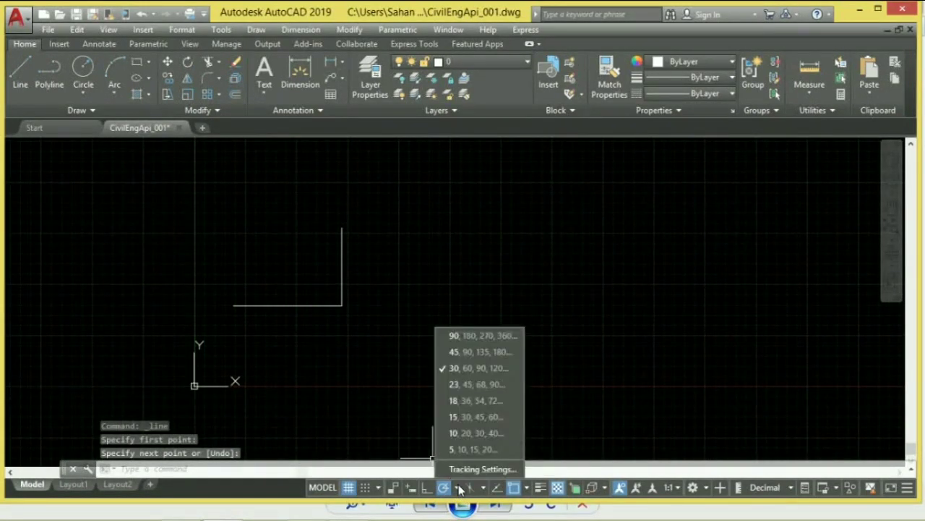
left_click(441, 350)
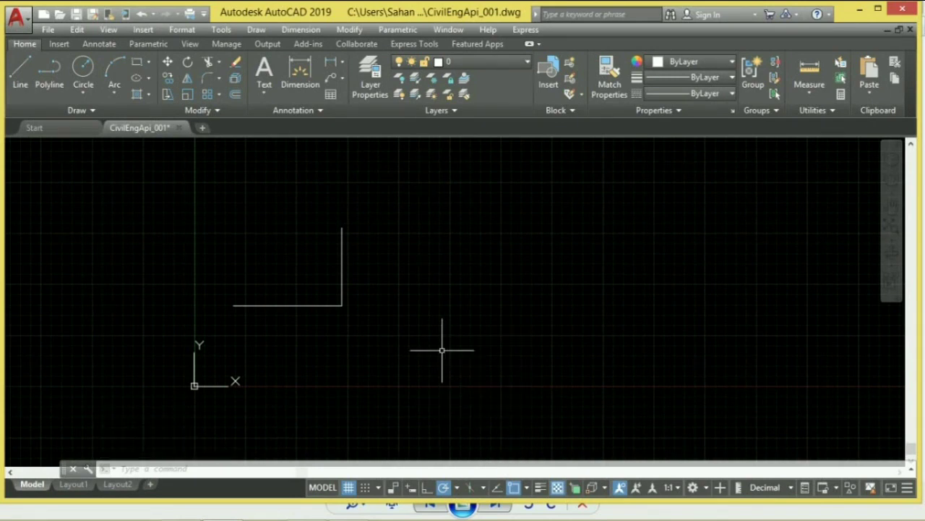
Cancel a trial diagonal line and choose a different polar angle increment.
left_click(21, 81)
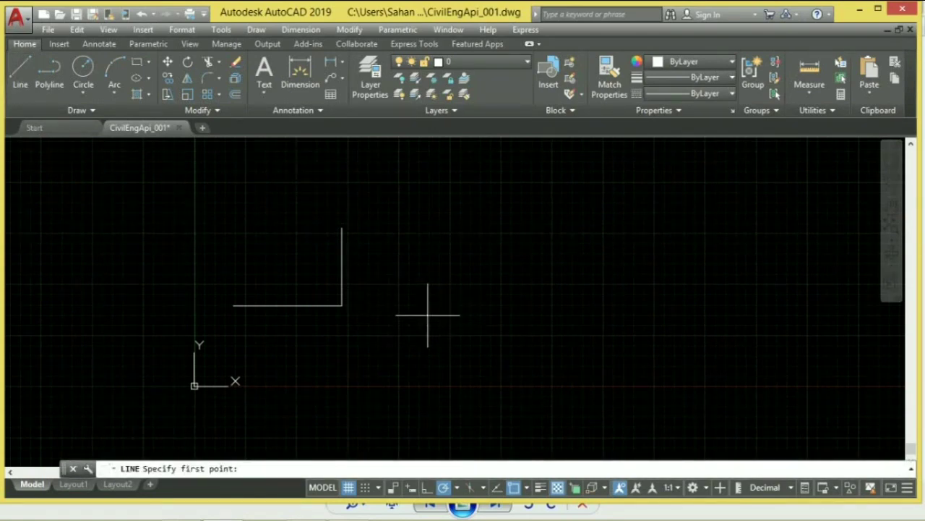
left_click(421, 314)
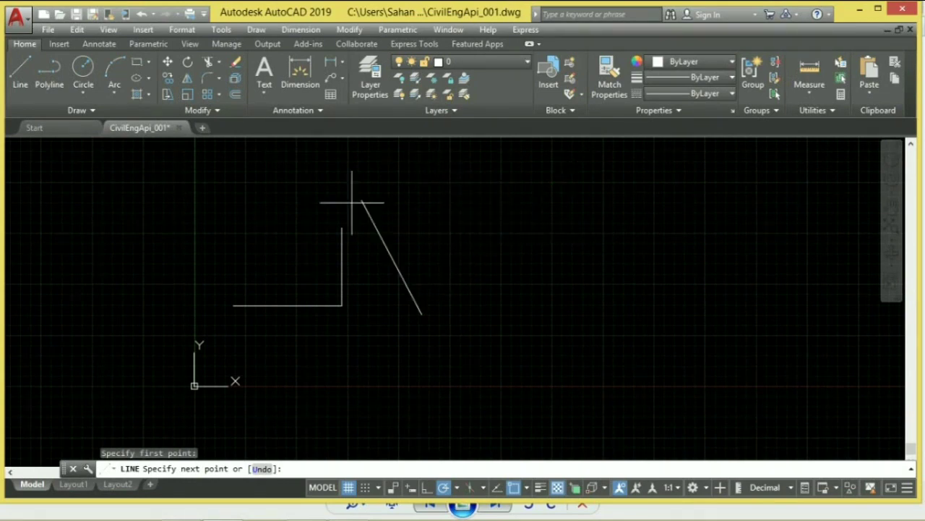
right_click(312, 207)
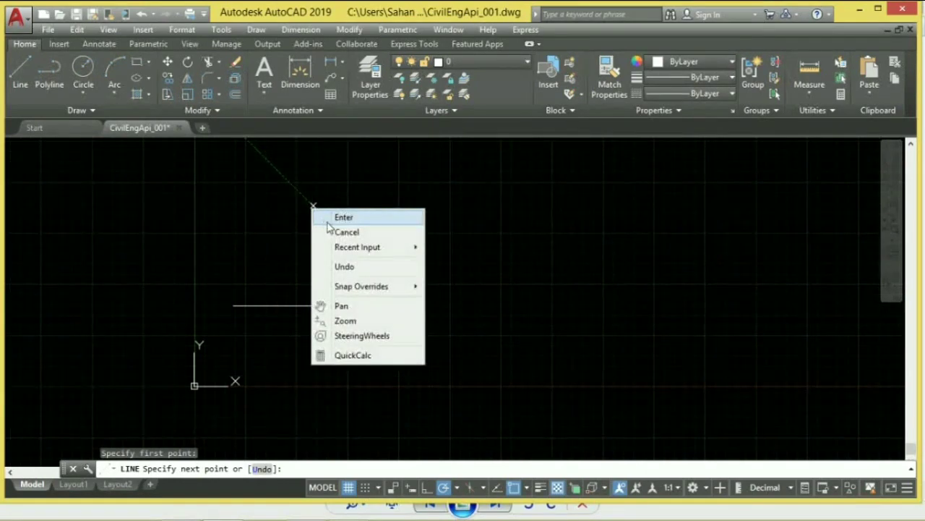
left_click(326, 232)
left_click(457, 487)
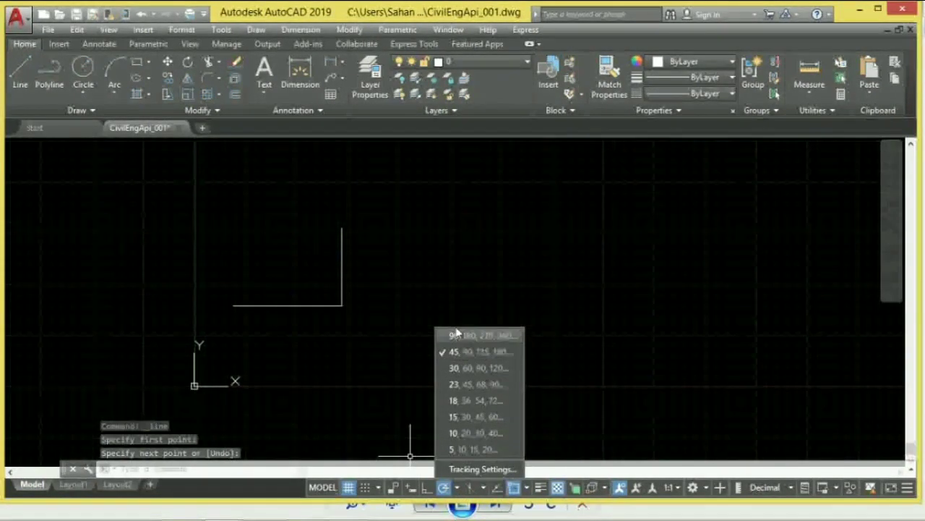
left_click(421, 274)
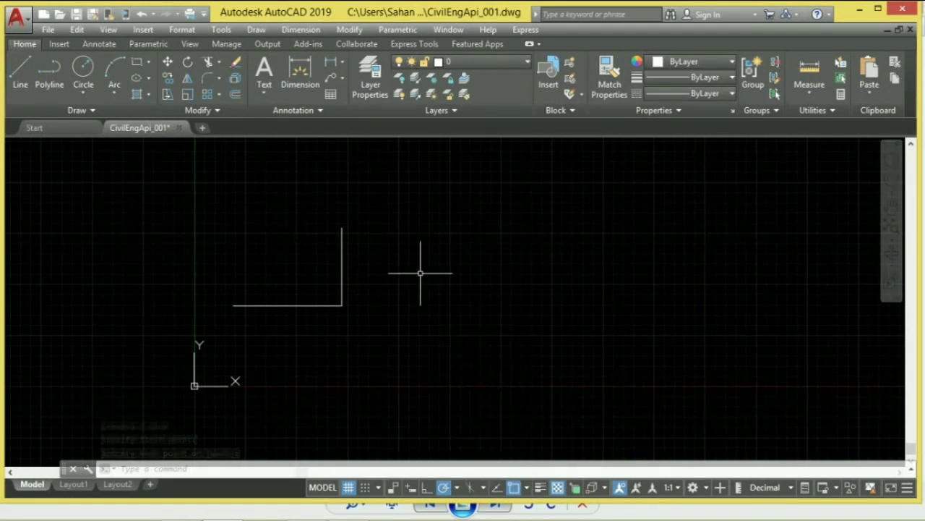
With object snap tracking on, draw a vertical line from the base's left end to the right side's top height.
left_click(498, 488)
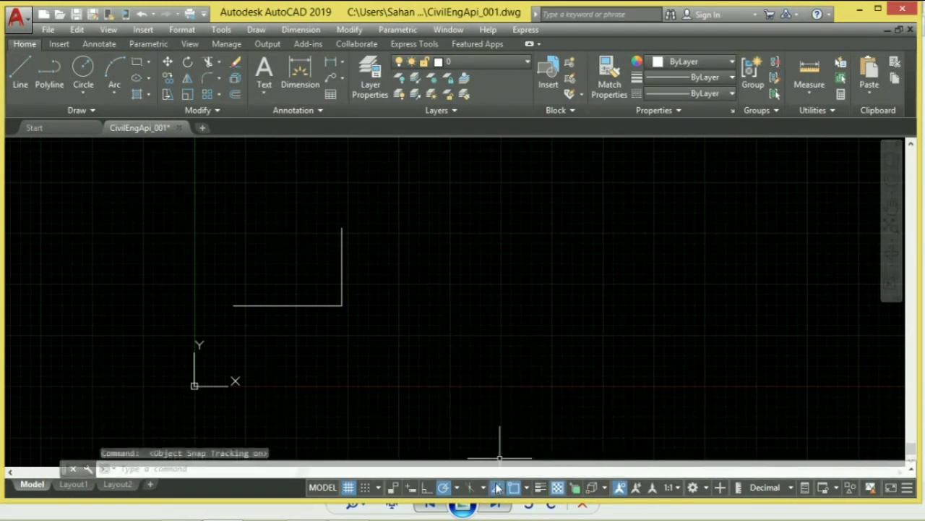
left_click(19, 80)
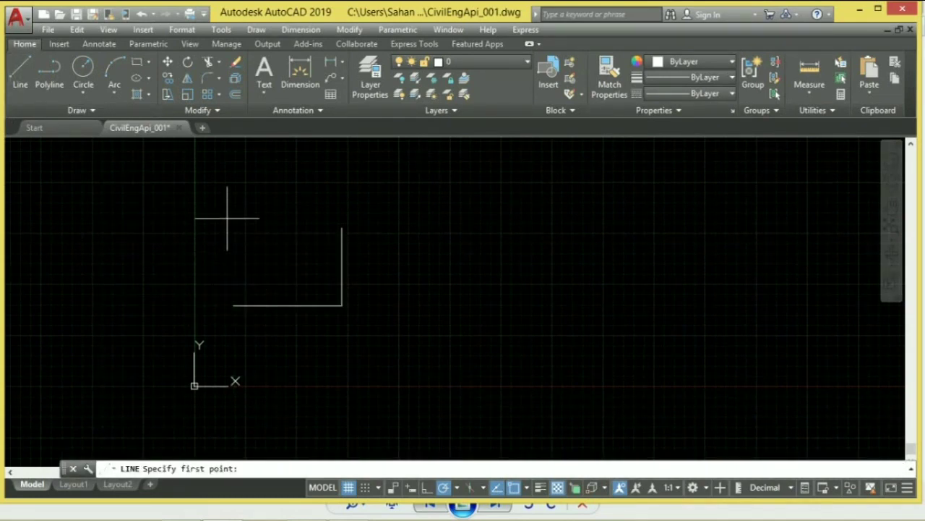
left_click(233, 305)
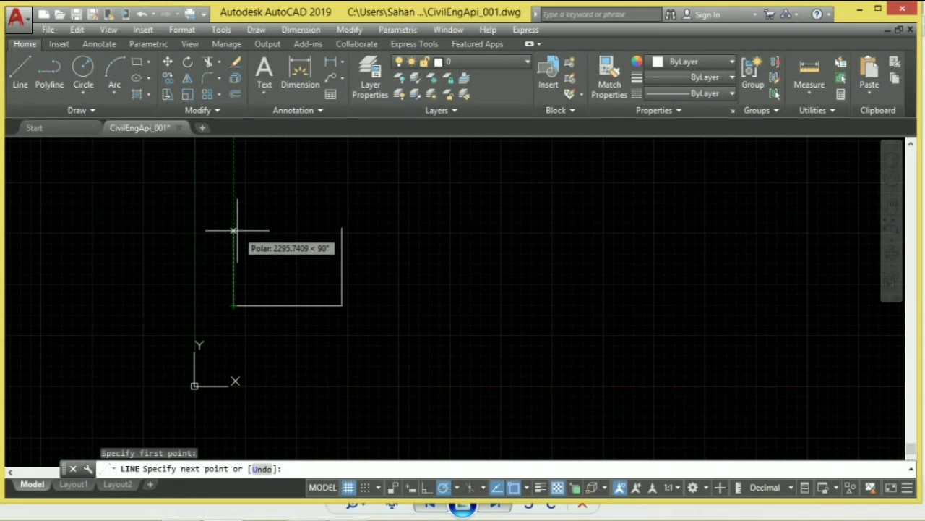
left_click(497, 486)
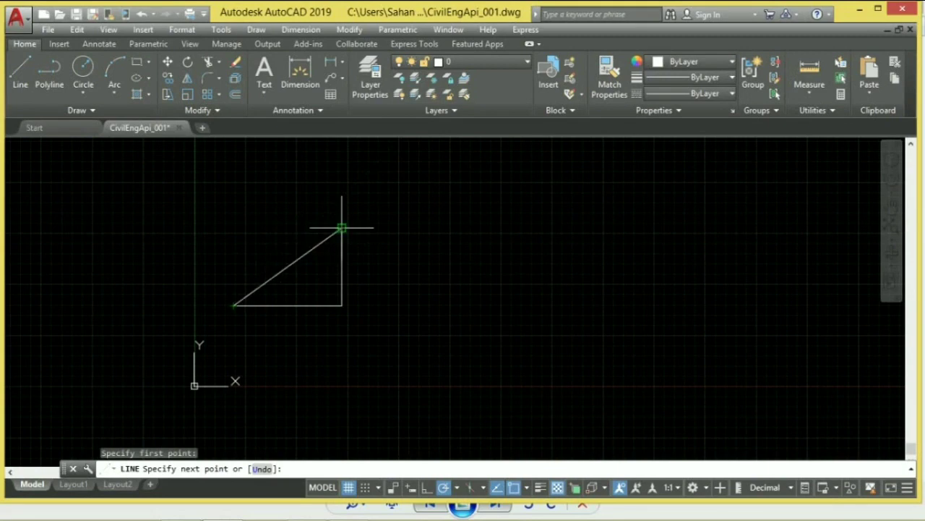
left_click(234, 229)
right_click(234, 228)
left_click(242, 237)
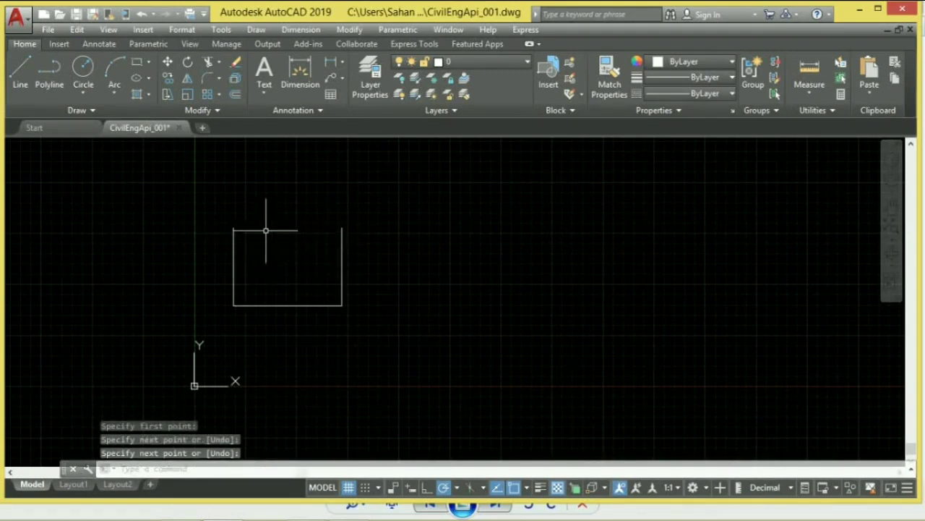
Toggle a centre snap option and draw two trial horizontal lines off the step shape.
left_click(528, 487)
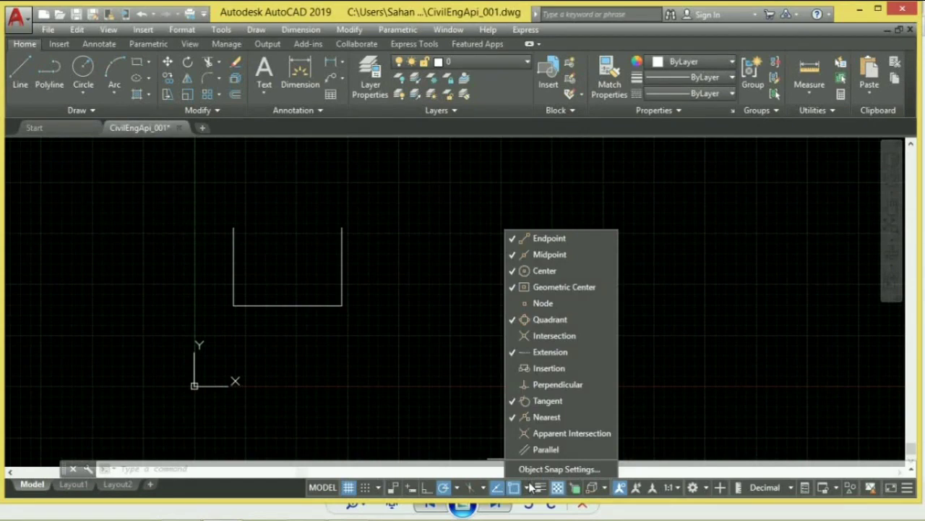
left_click(513, 288)
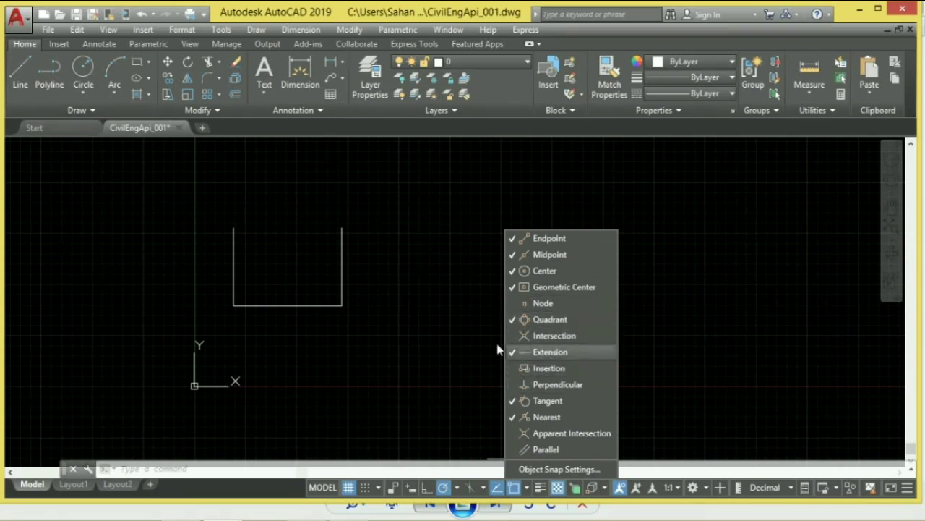
left_click(20, 80)
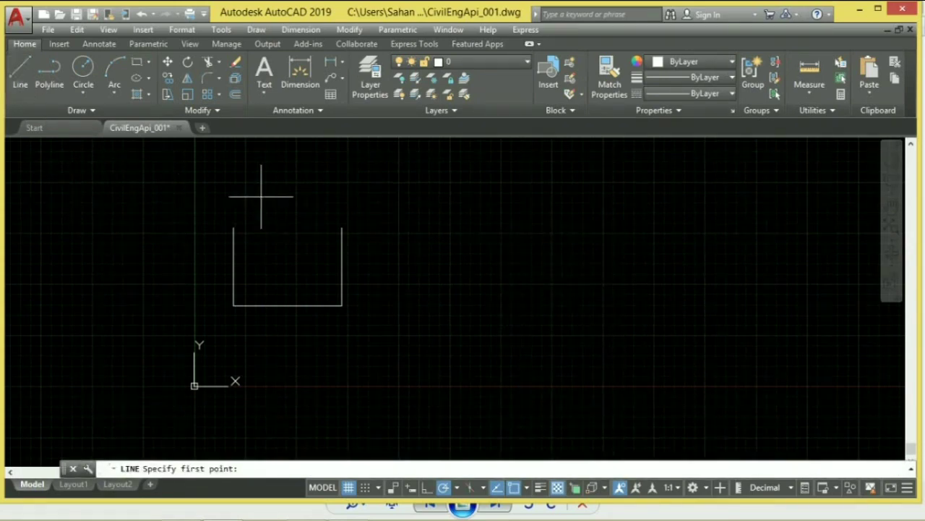
left_click(341, 228)
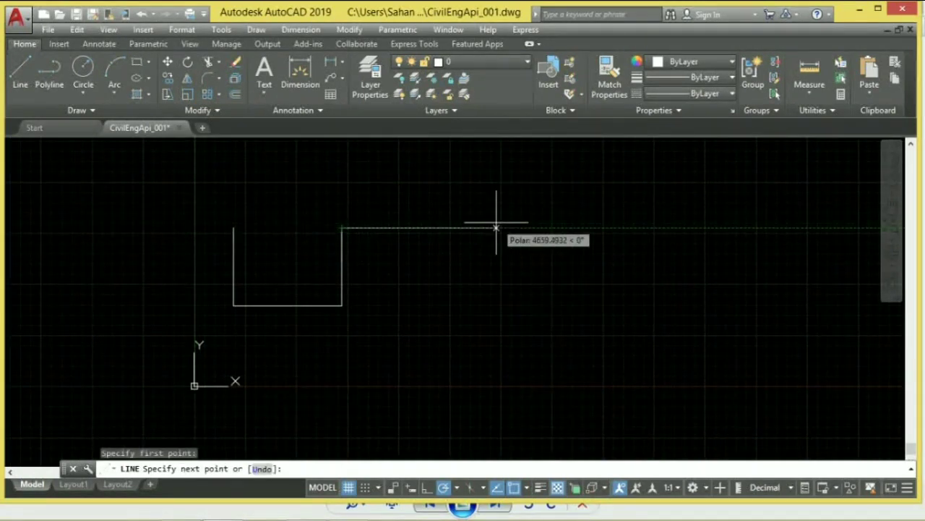
left_click(496, 227)
right_click(497, 218)
left_click(529, 227)
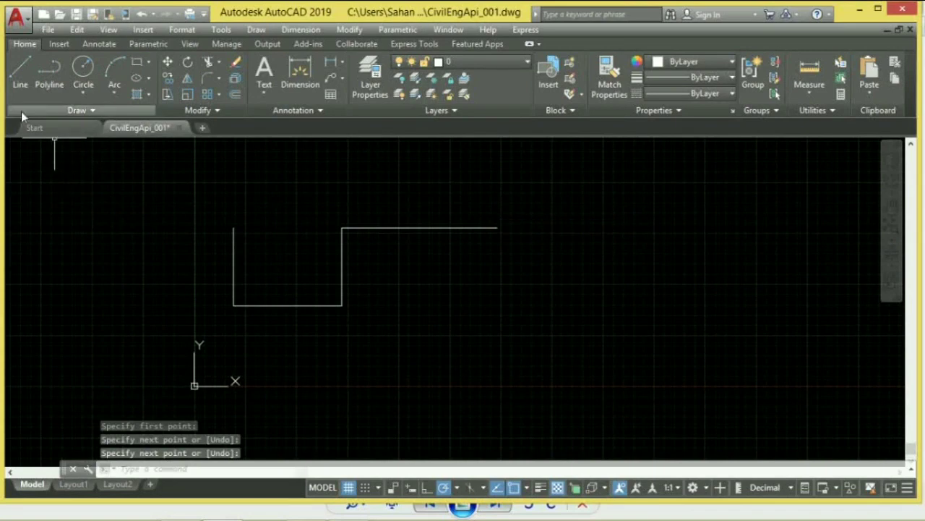
key("Return")
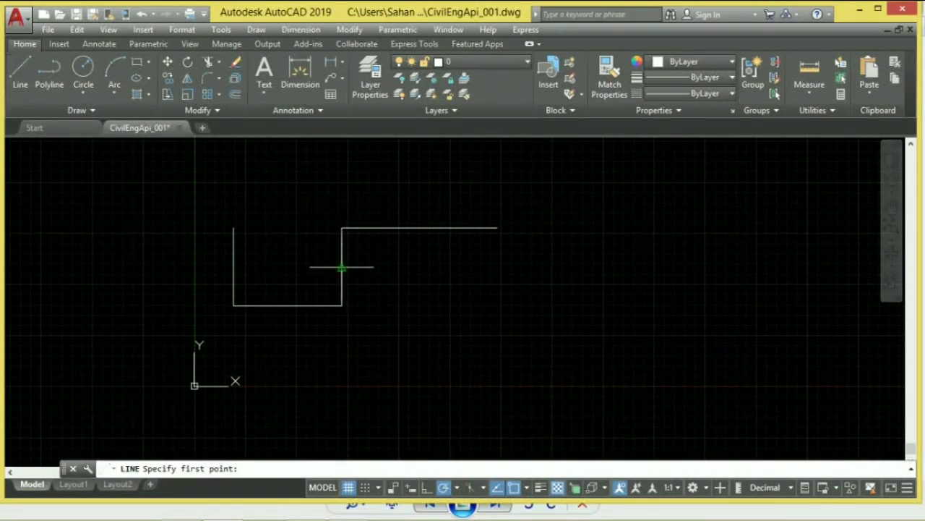
left_click(341, 267)
left_click(419, 267)
right_click(420, 269)
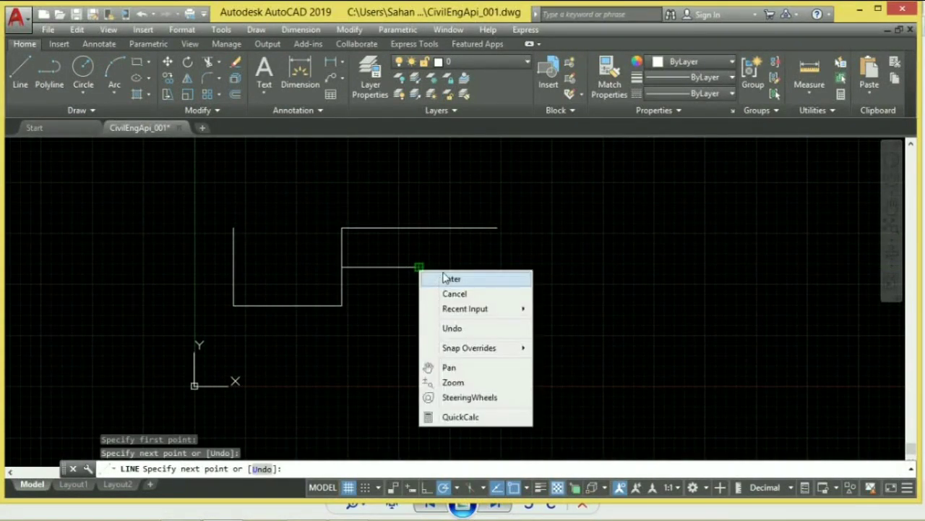
left_click(447, 278)
Abandon another line, then crossing-select all five trial lines and delete them.
left_click(20, 72)
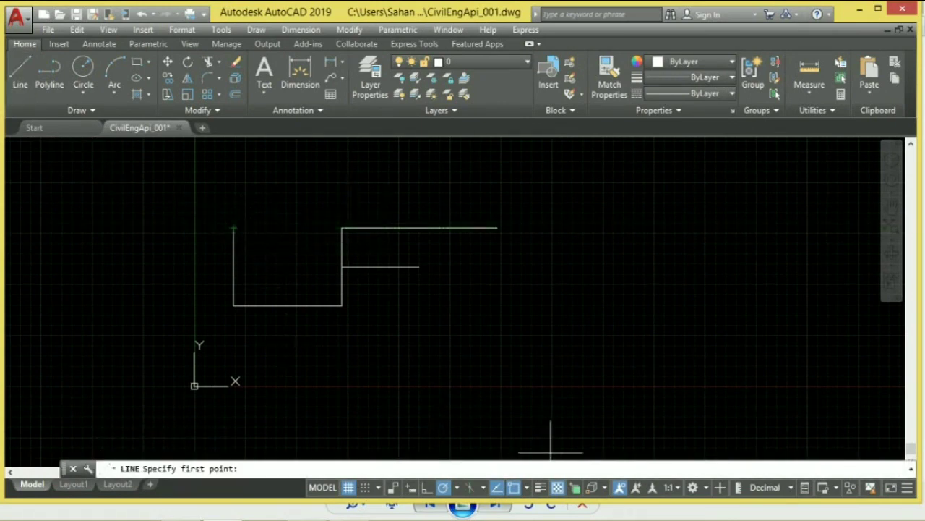
left_click(235, 227)
scroll(231, 228, "up", 5)
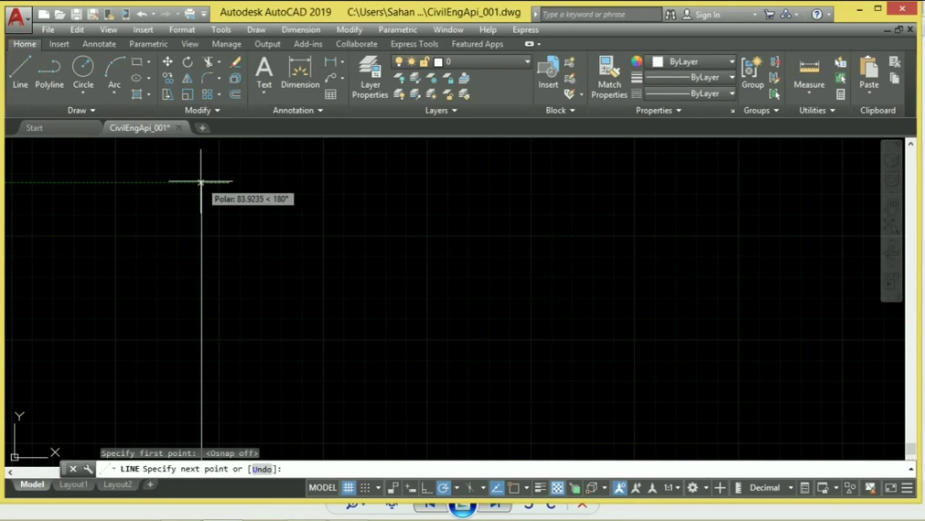
right_click(282, 182)
left_click(310, 198)
scroll(310, 202, "down", 5)
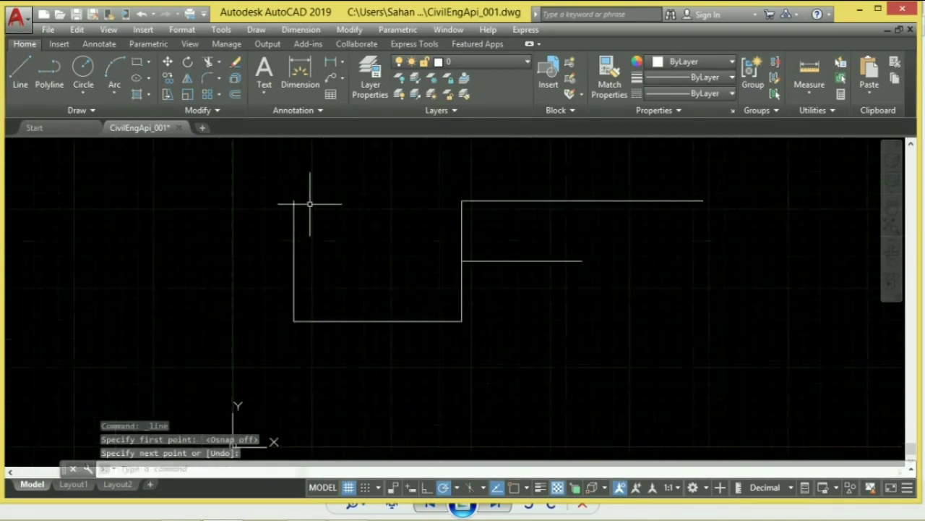
left_click(455, 267)
left_click(280, 173)
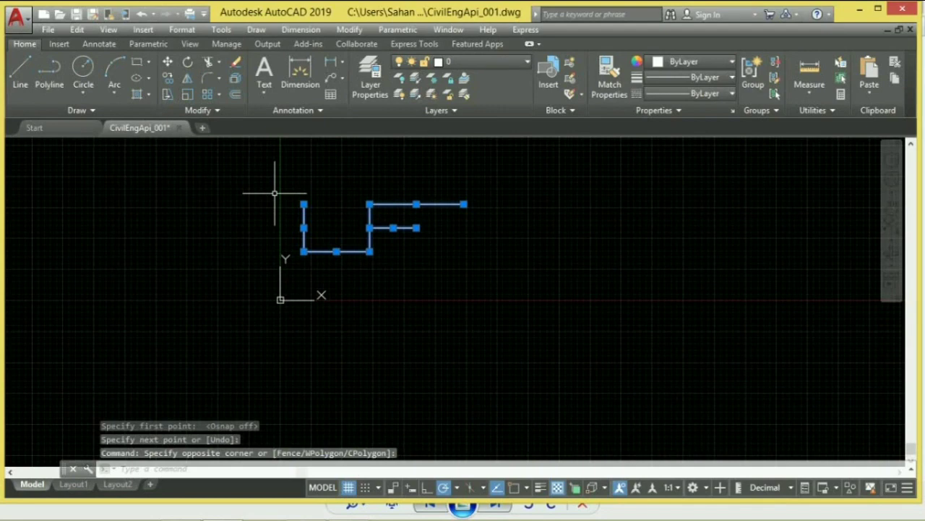
key("Delete")
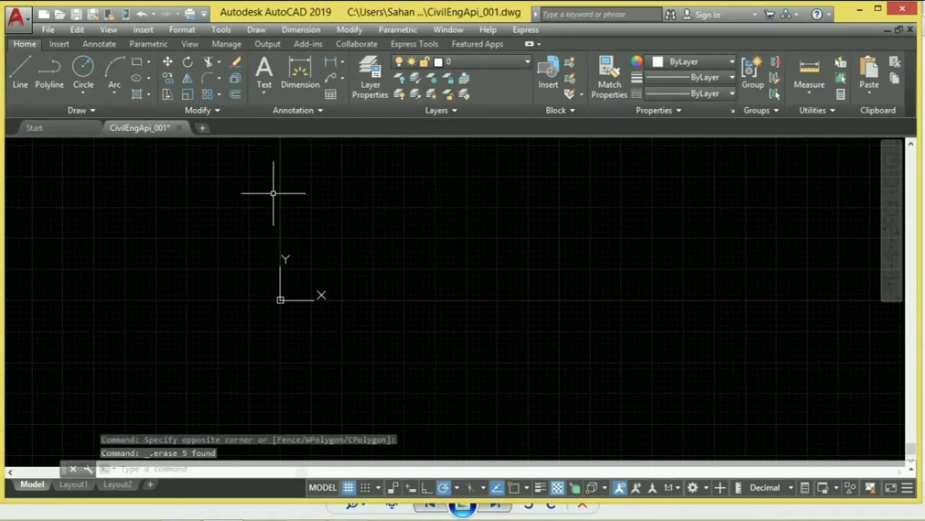
Zoom out and switch on Ortho and Object Snap in the status bar.
scroll(434, 282, "down", 3)
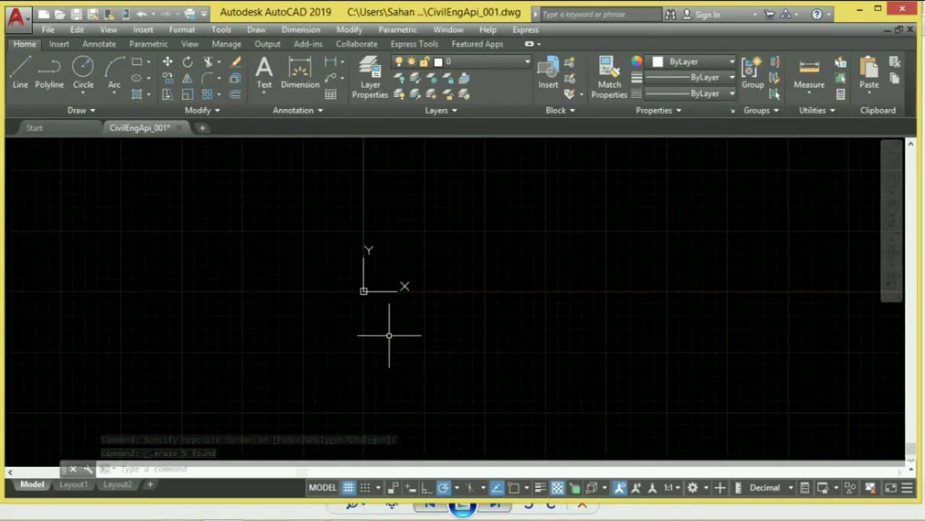
left_click(427, 488)
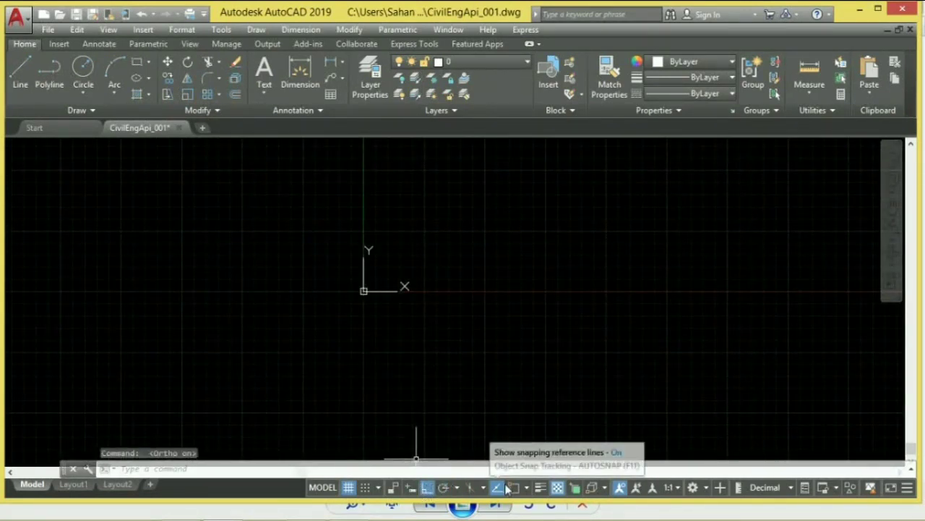
left_click(513, 488)
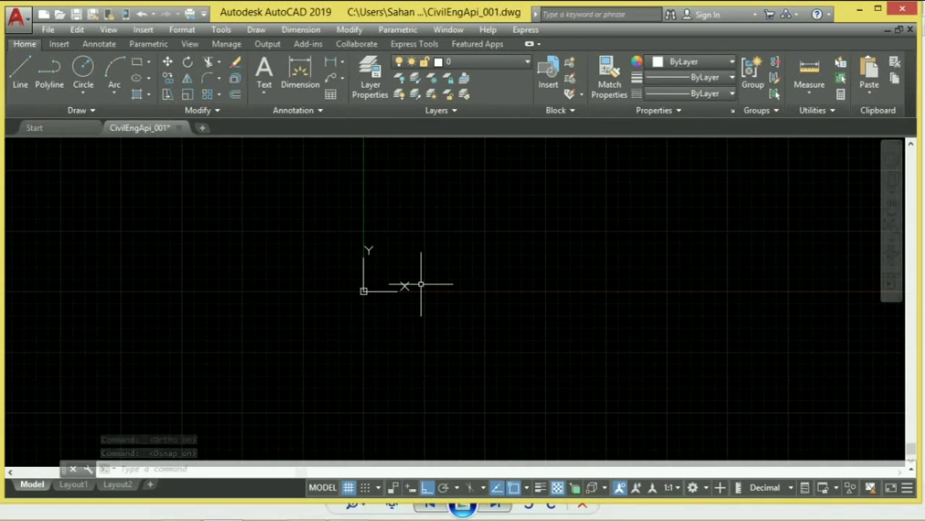
Review the ce11.jpg cottage plan and pin the plan image always on top.
left_click(866, 8)
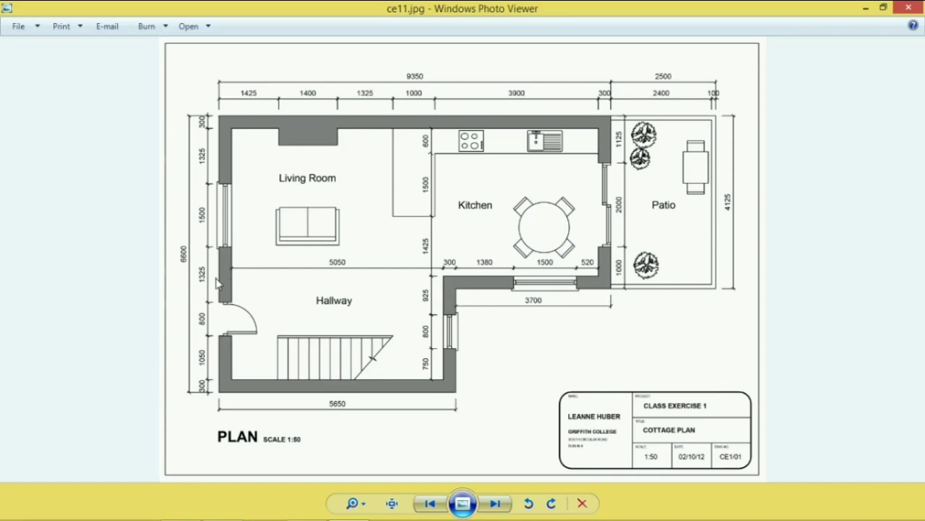
left_click(907, 7)
right_click(655, 176)
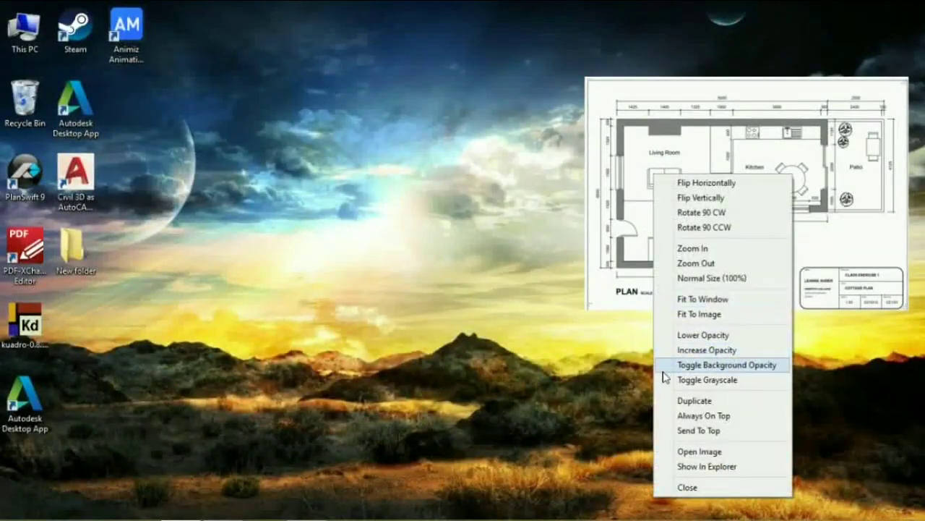
left_click(671, 417)
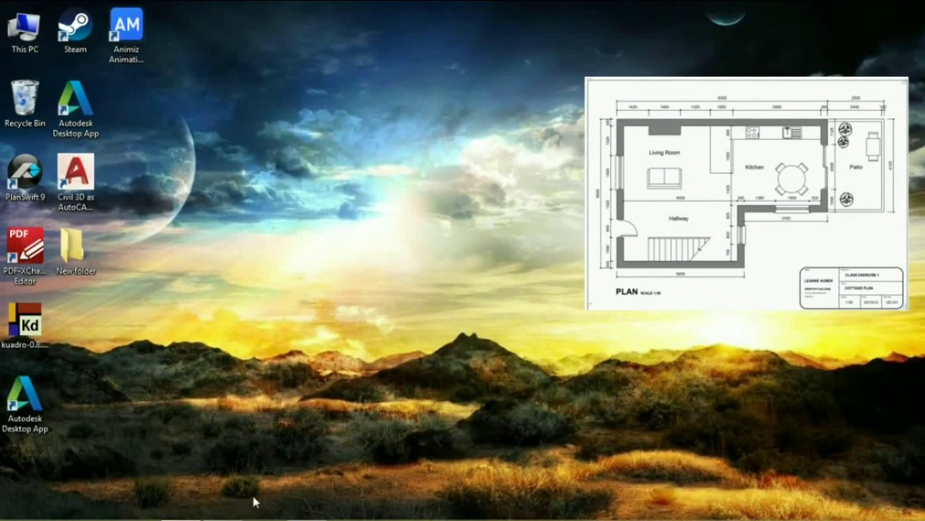
left_click(222, 508)
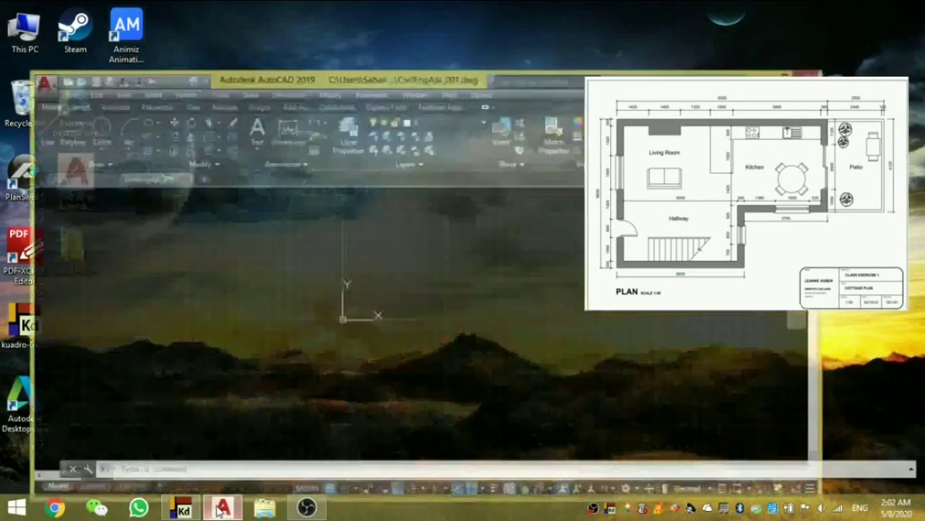
scroll(383, 318, "up", 1)
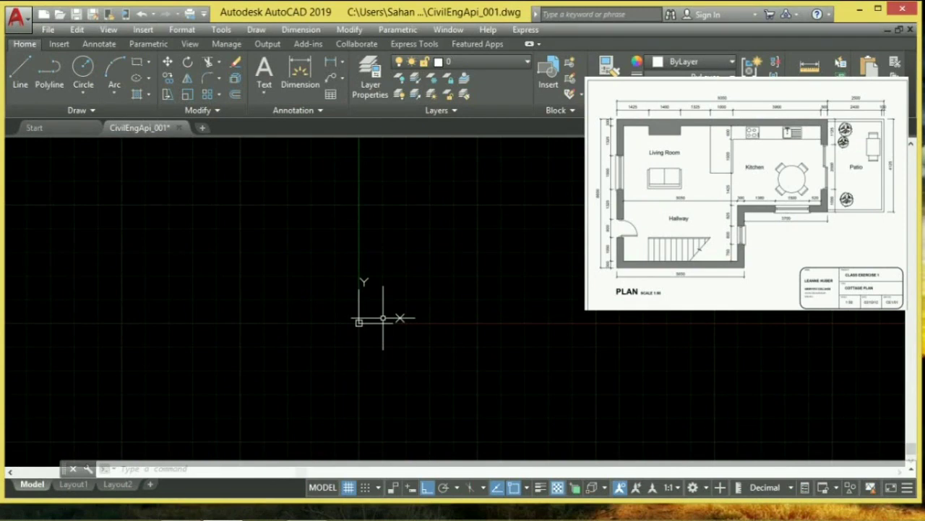
middle_click_drag(383, 318, 254, 347)
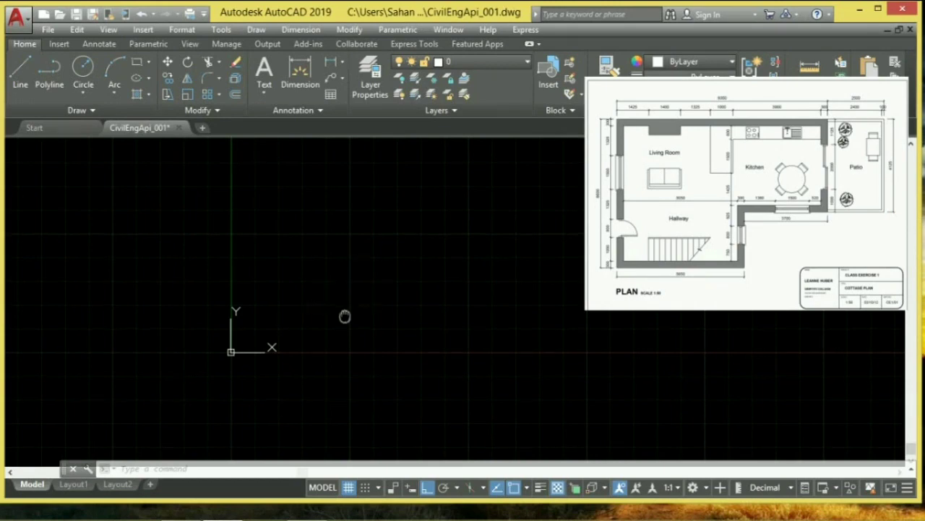
Start a wall line at 0,0 and draw the 6600 vertical left wall.
left_click(20, 79)
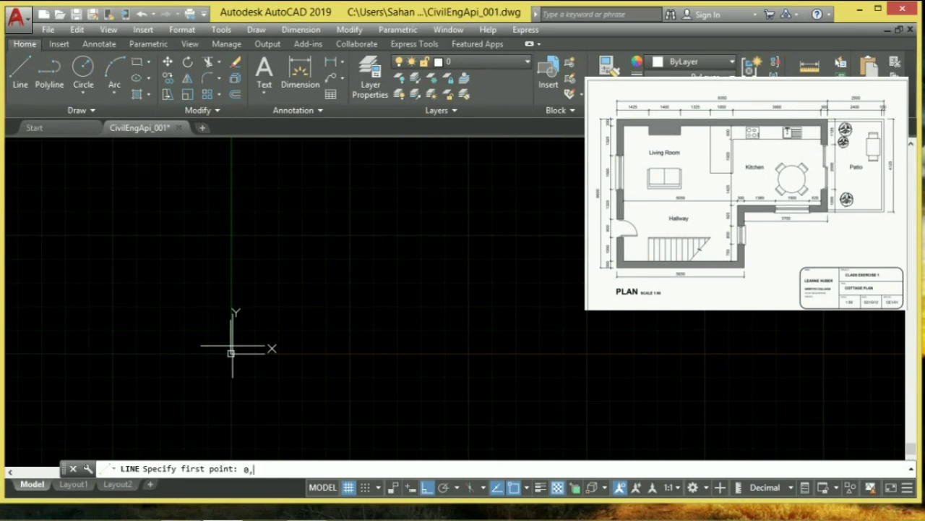
key("Return")
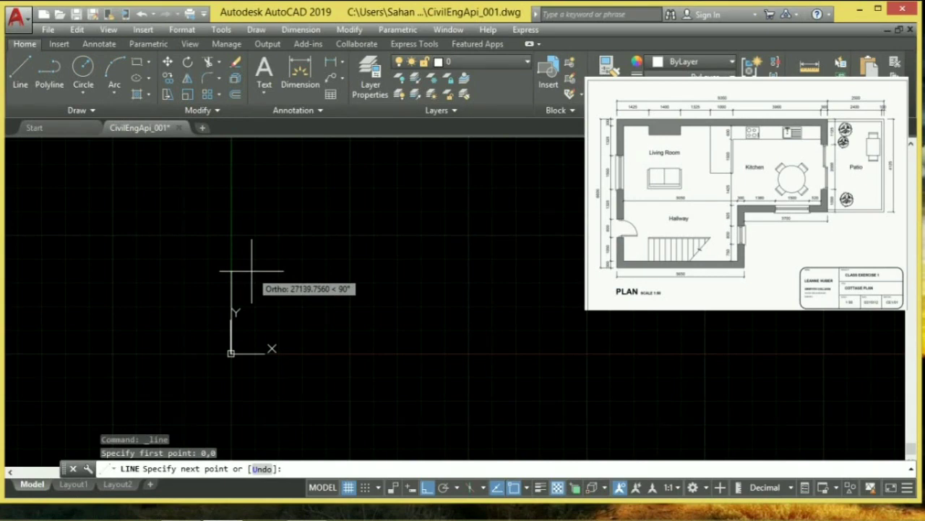
type("6600")
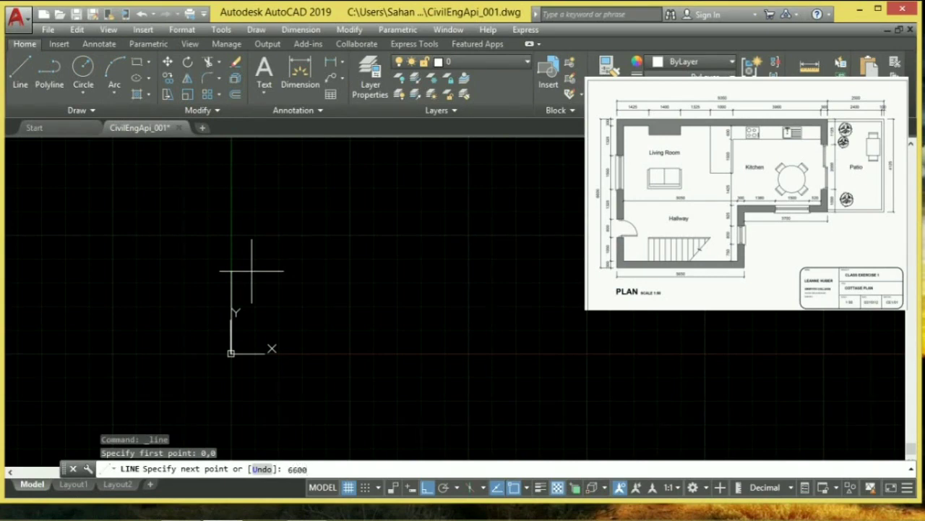
key("Return")
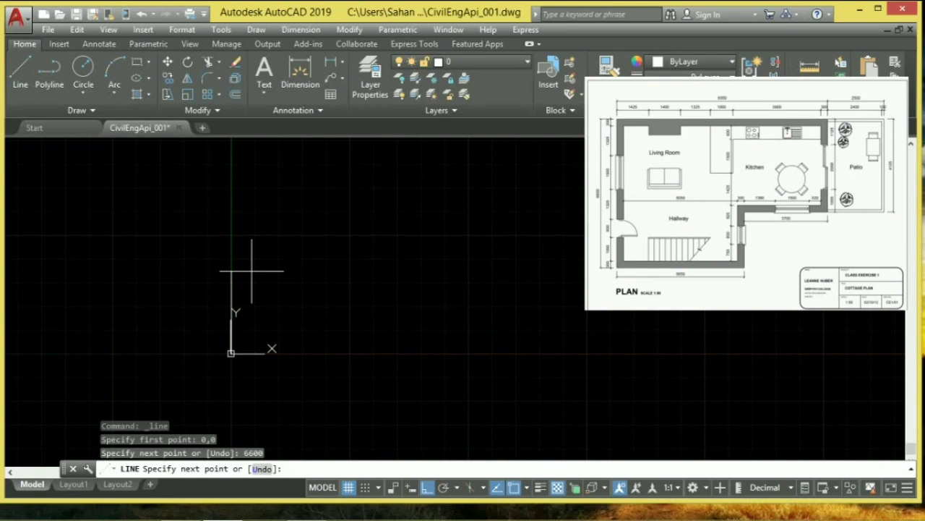
Continue with the 9350 horizontal top wall and finish the line.
scroll(321, 336, "up", 2)
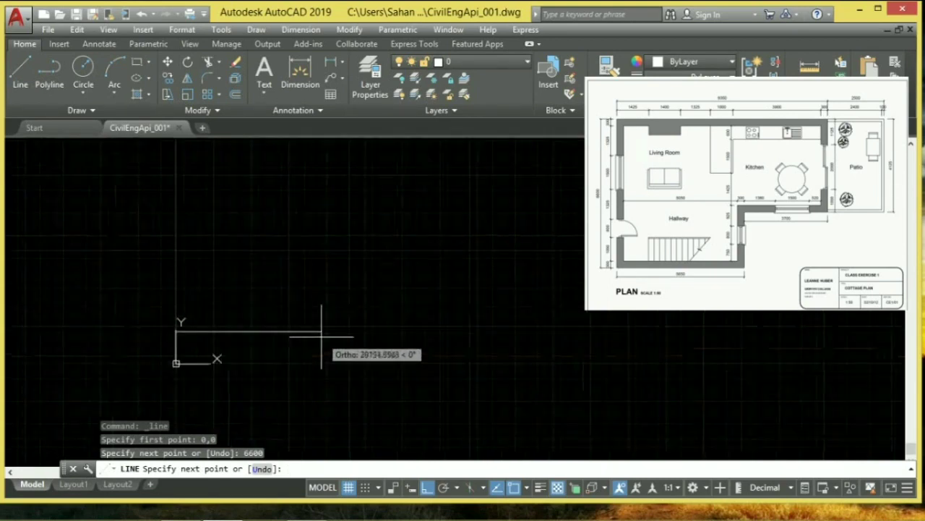
middle_click_drag(322, 337, 420, 295)
scroll(357, 289, "up", 1)
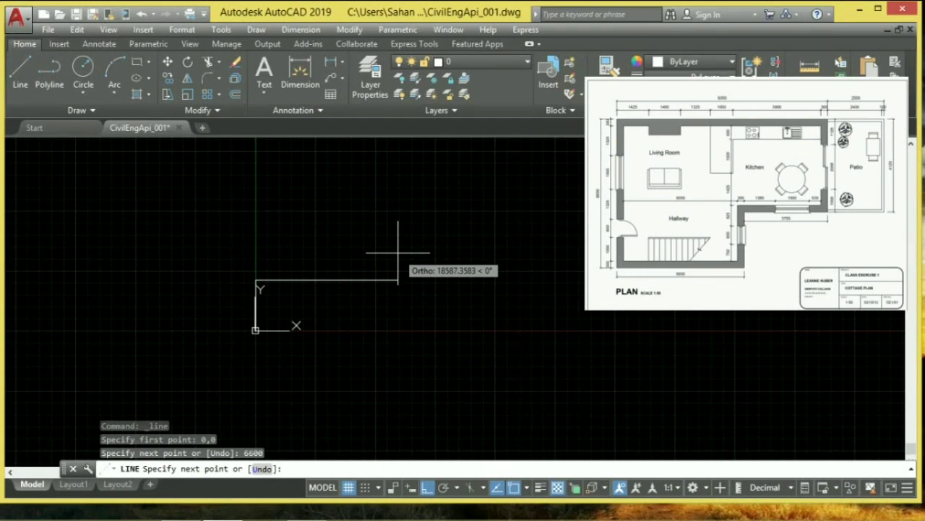
type("9350")
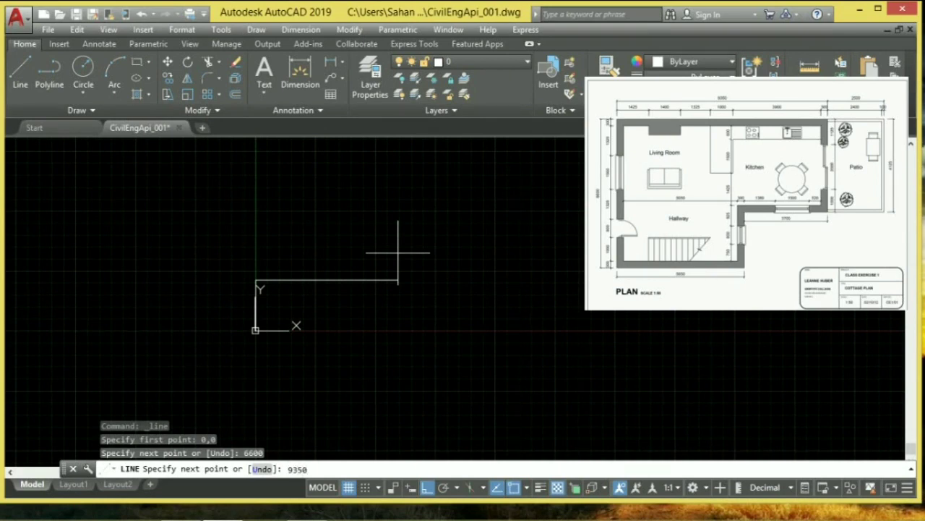
key("Return")
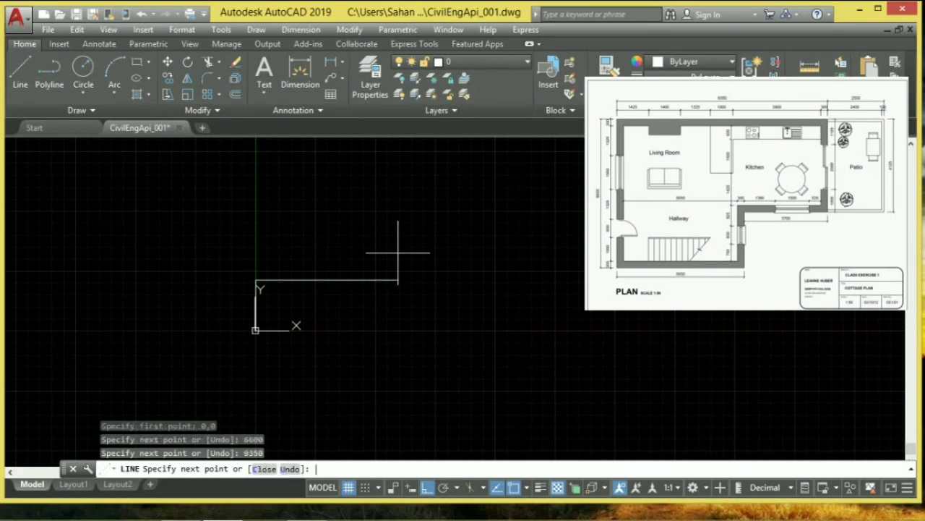
scroll(356, 338, "up", 2)
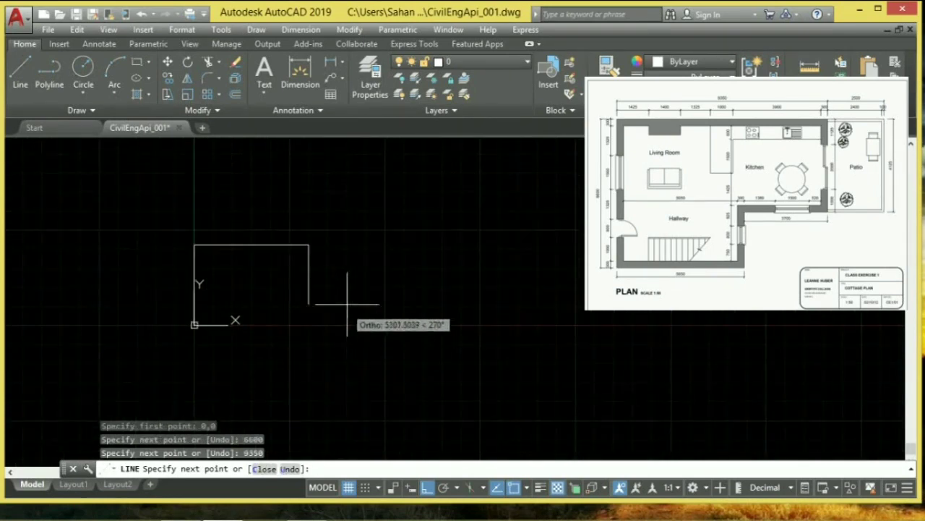
right_click(341, 238)
left_click(354, 243)
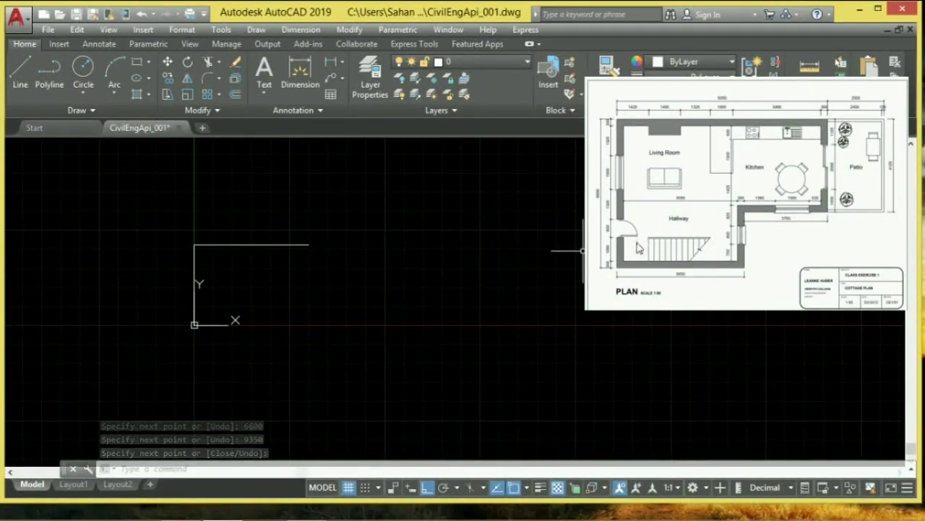
Recentre the view on the two wall lines, window-selecting them along the way.
scroll(197, 241, "up", 2)
middle_click_drag(250, 258, 337, 238)
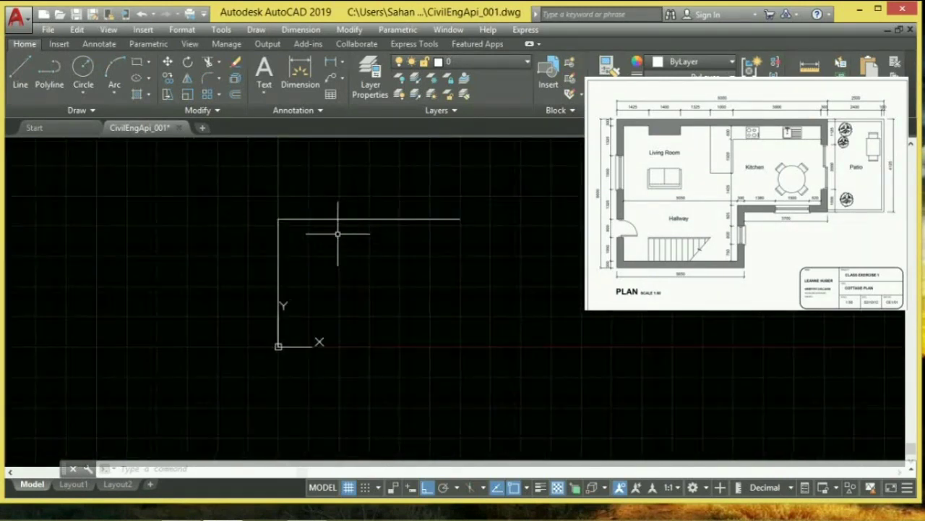
left_click(337, 232)
left_click(410, 279)
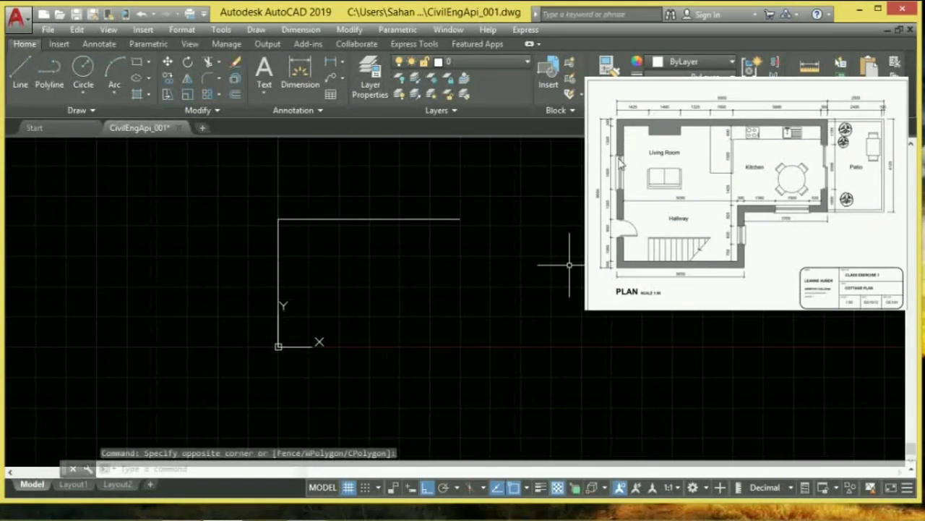
scroll(610, 125, "down", 6)
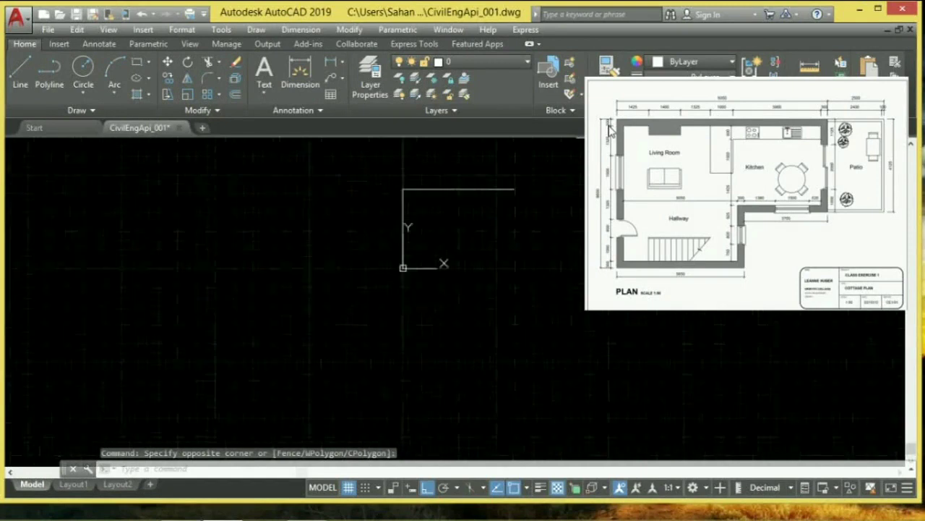
middle_click_drag(380, 229, 288, 255)
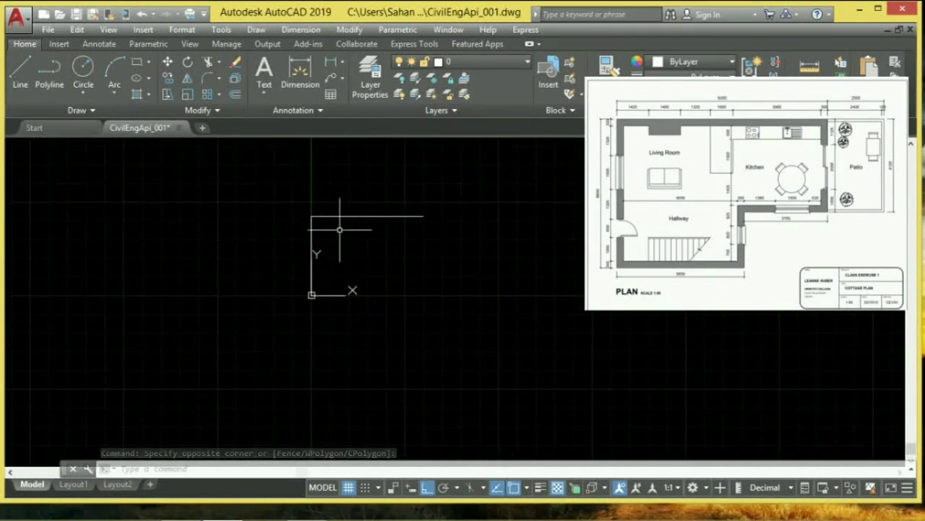
Offset the top wall 300 downward and the left wall 300 to the right.
left_click(236, 94)
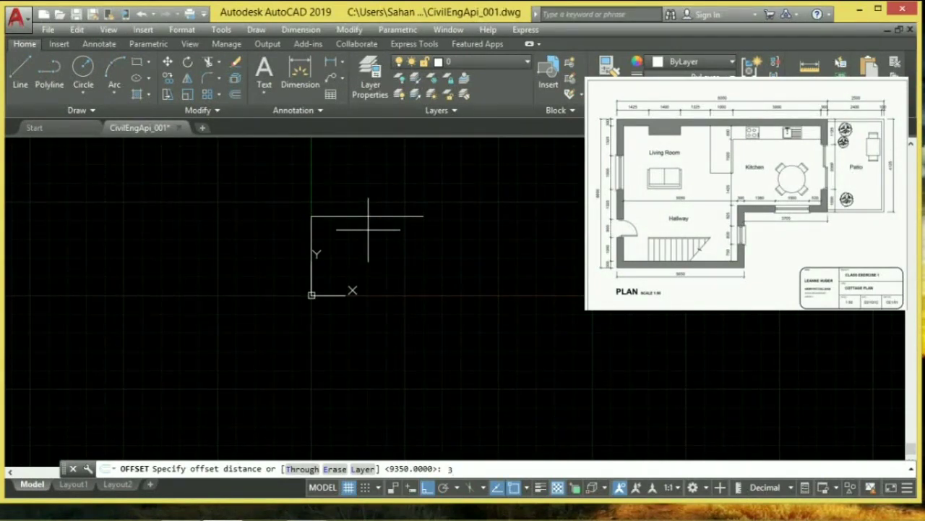
key("Return")
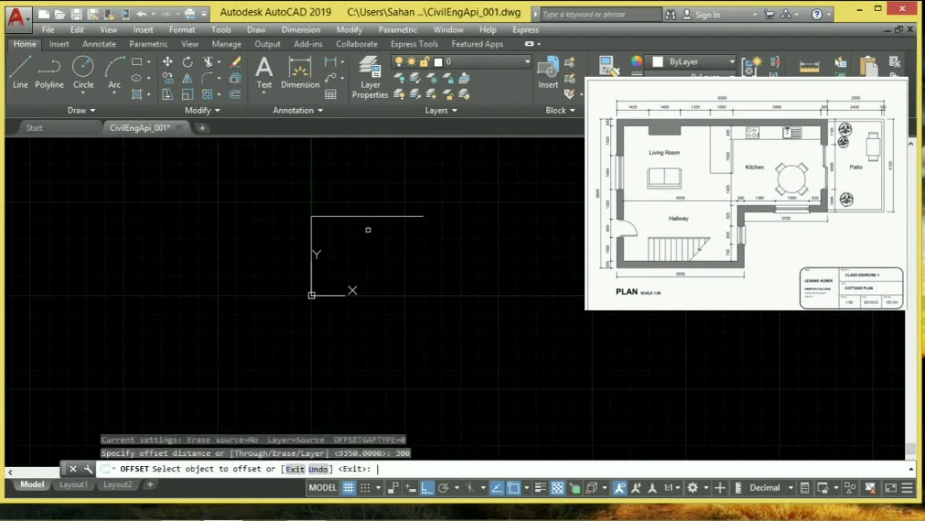
left_click(383, 217)
left_click(375, 253)
left_click(313, 236)
left_click(340, 236)
middle_click_drag(356, 238, 233, 262)
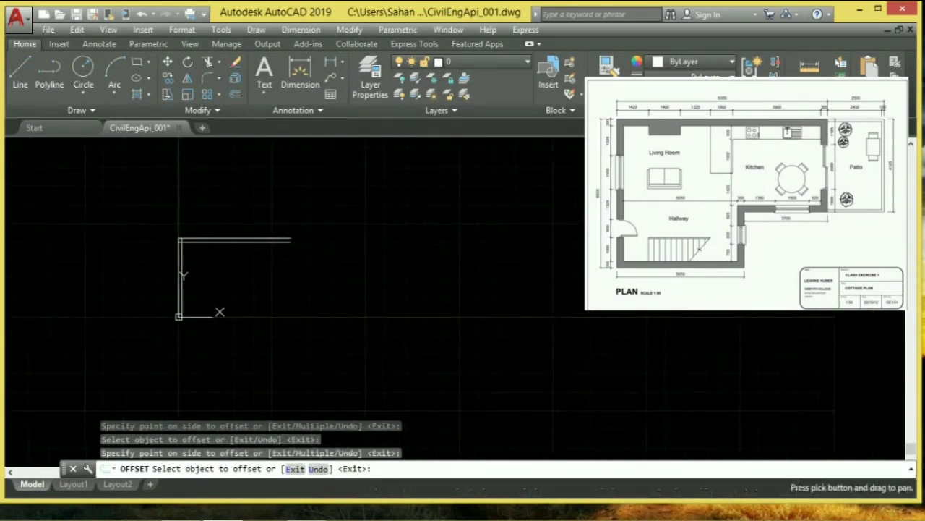
right_click(233, 262)
left_click(261, 273)
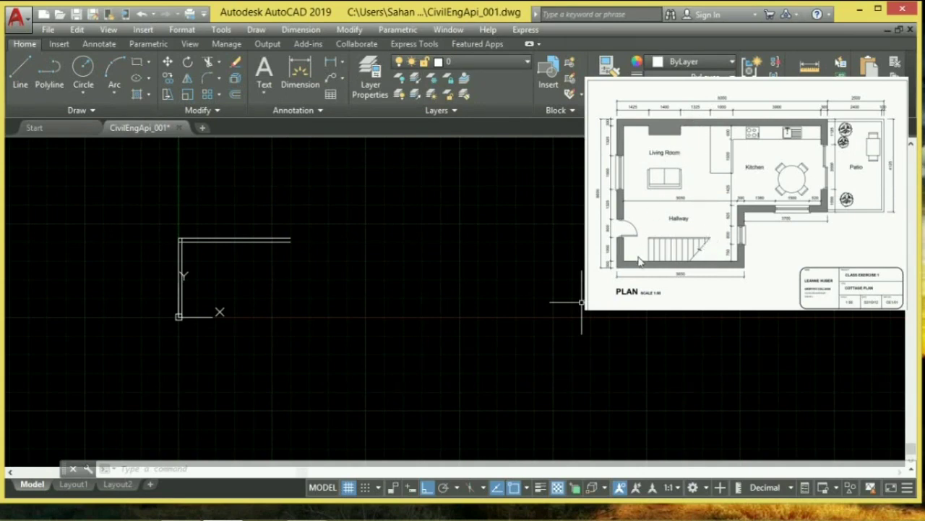
Draw a 5650 horizontal bottom wall rightward from the left wall's bottom endpoint.
left_click(20, 73)
scroll(188, 346, "up", 2)
left_click(172, 299)
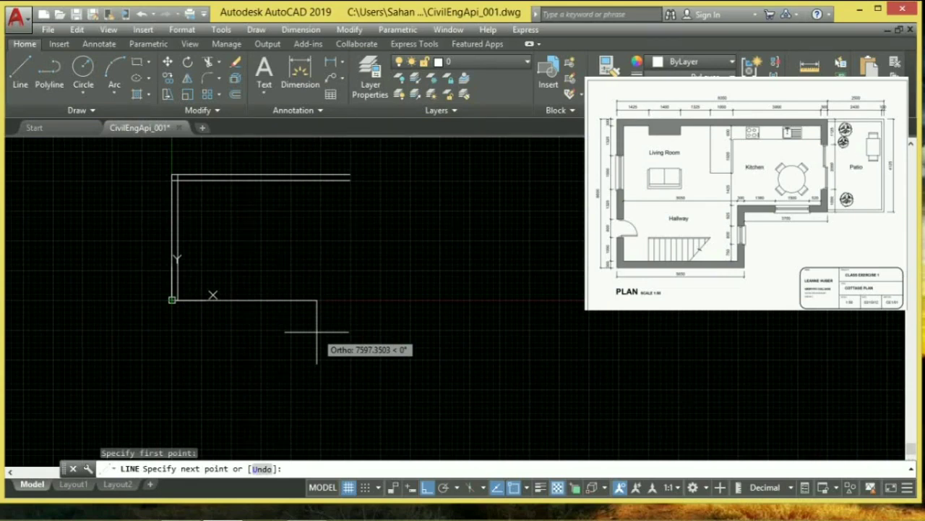
type("5650")
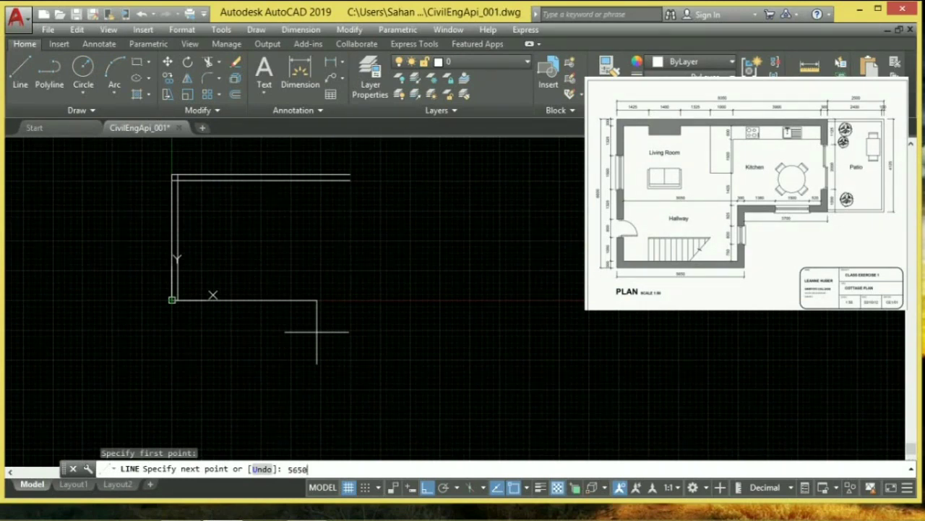
key("Return")
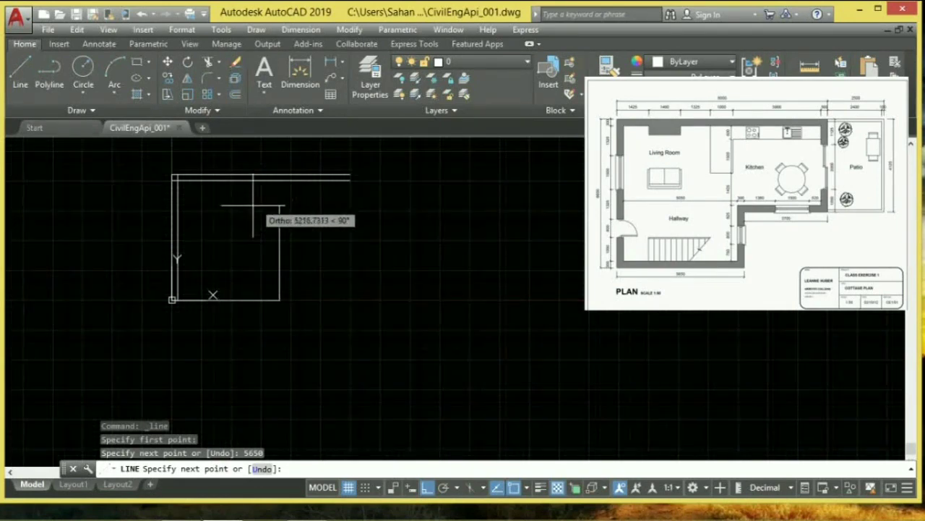
right_click(307, 248)
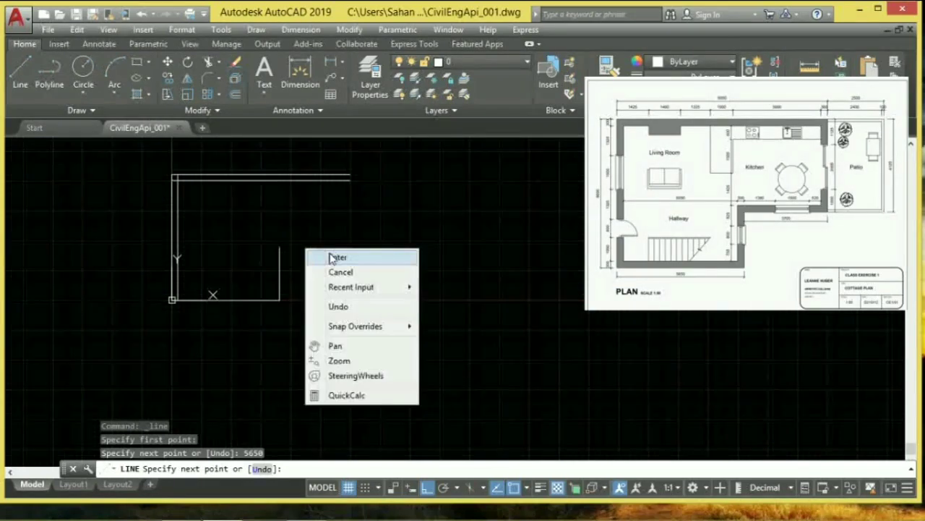
left_click(329, 256)
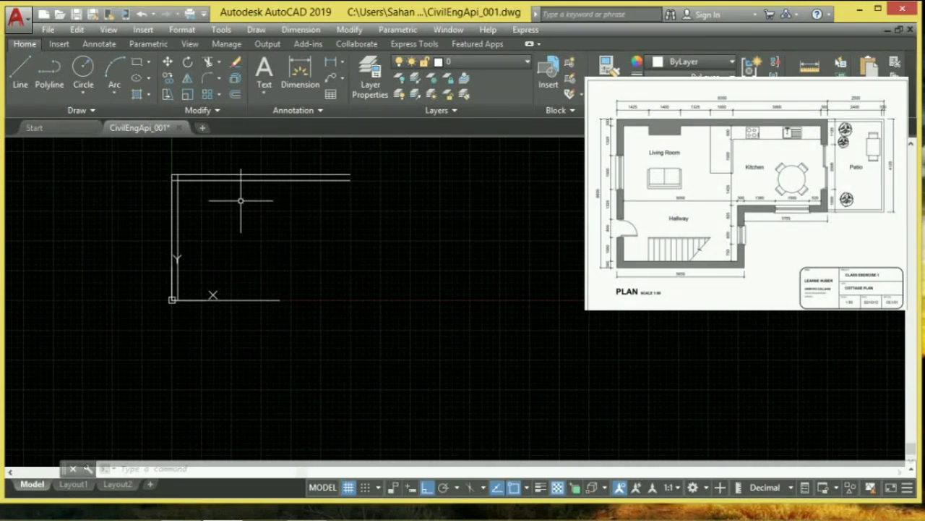
Offset the left wall 5050 to the right to form the right wall, then cancel and restart OFFSET.
type("o")
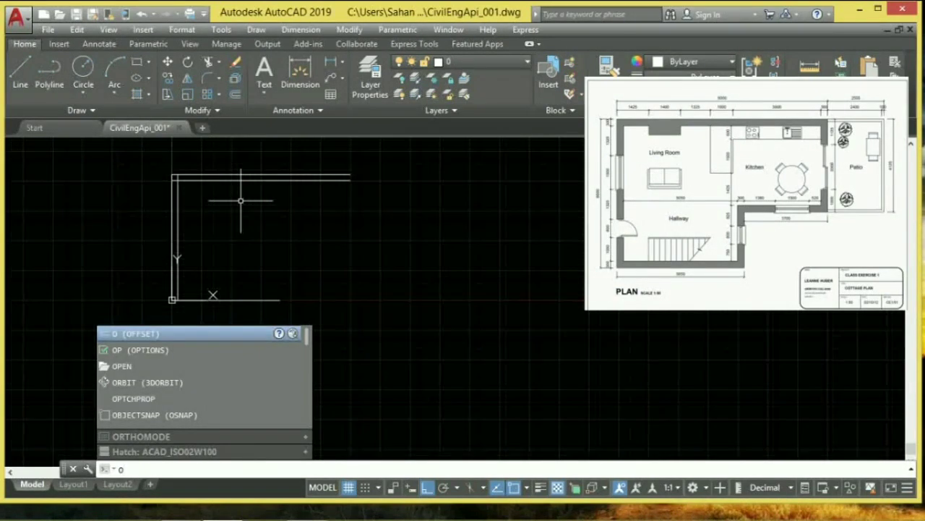
key("Return")
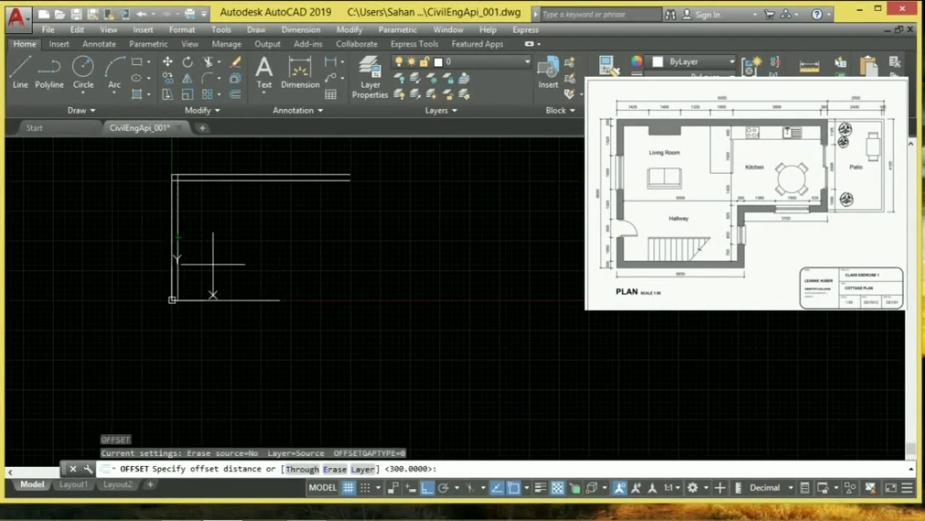
type("5050")
key("Return")
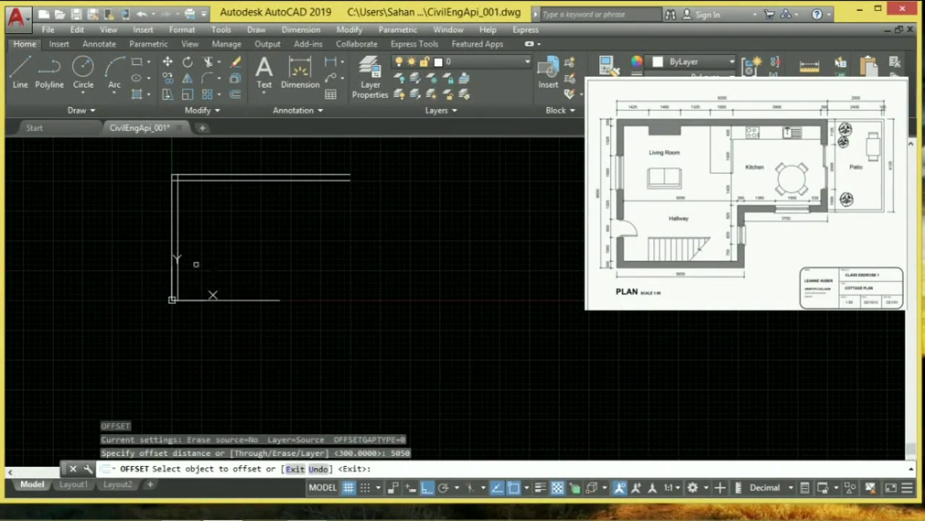
left_click(175, 244)
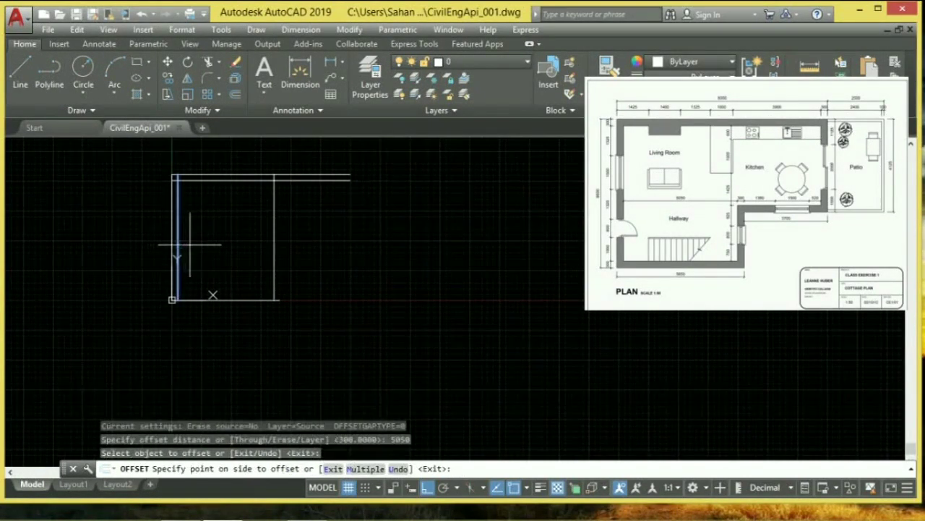
left_click(273, 243)
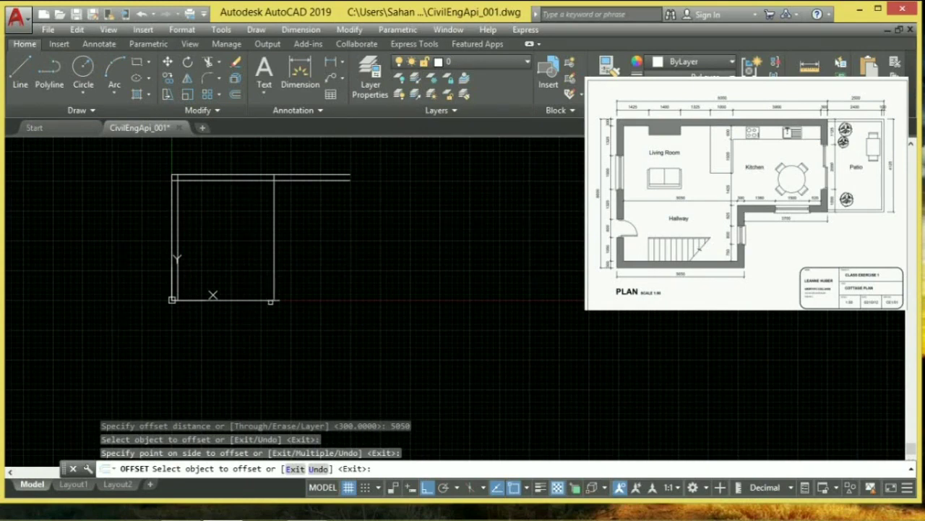
scroll(300, 300, "up", 2)
scroll(186, 292, "down", 2)
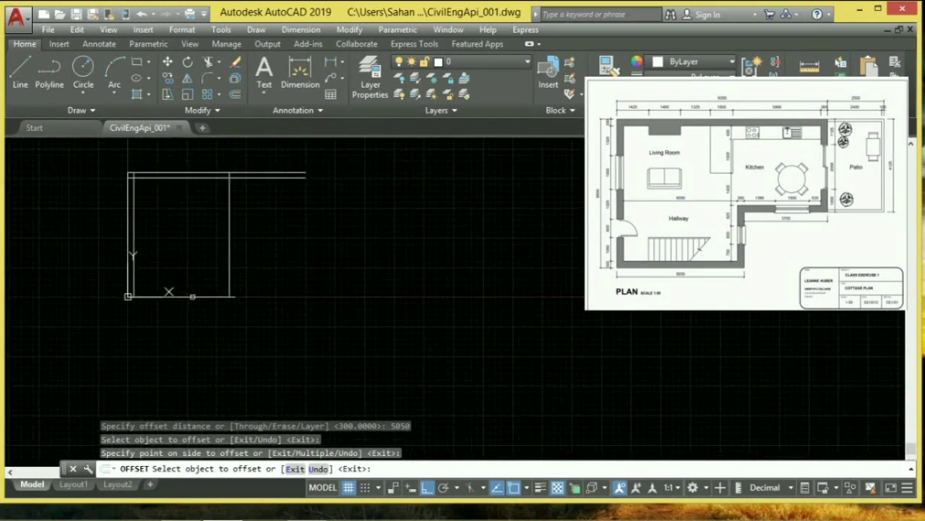
left_click(230, 268)
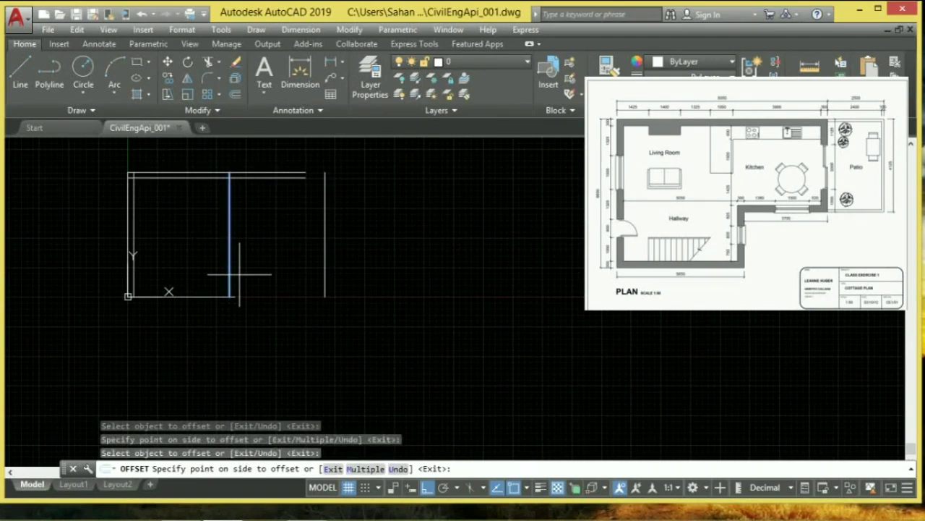
key("Escape")
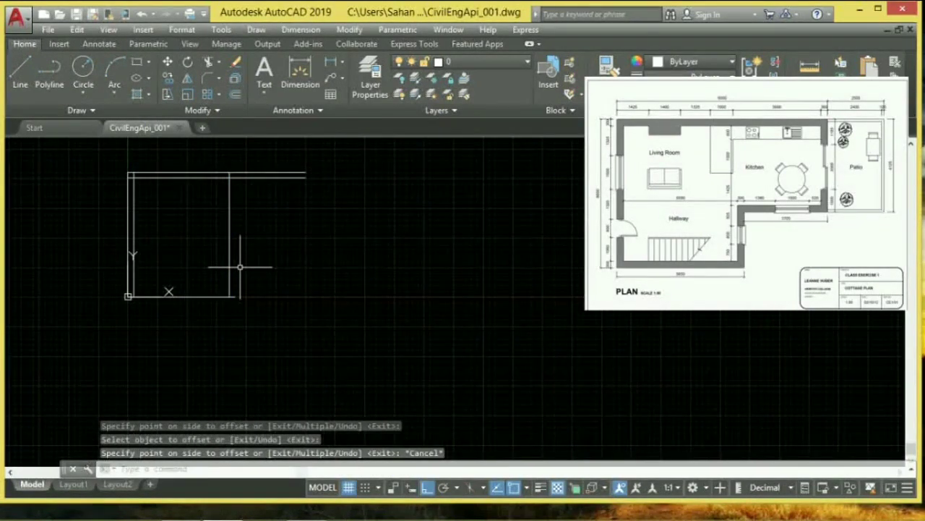
key("Return")
Accept the 5050 offset distance and end that offset.
right_click(269, 277)
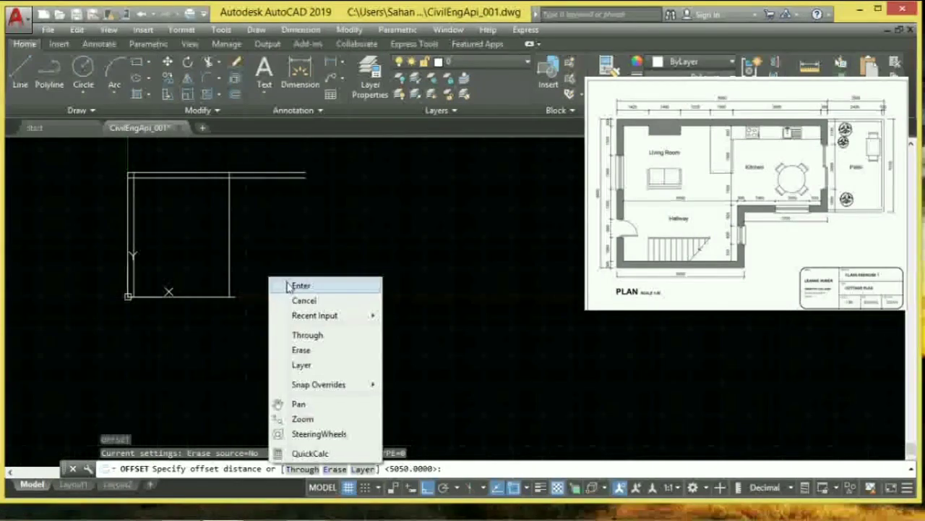
left_click(301, 285)
right_click(229, 304)
left_click(243, 312)
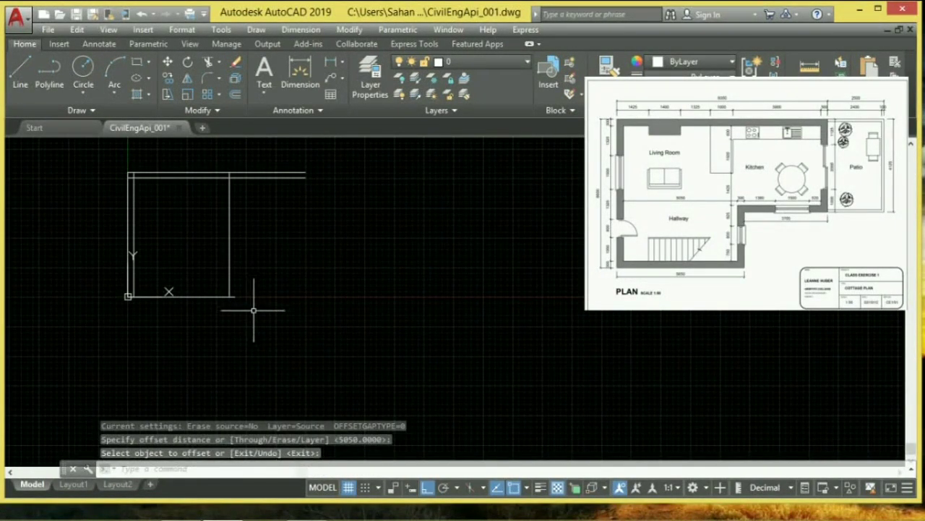
Offset the bottom wall line 300 upward and the right wall line 300 outward.
left_click(235, 94)
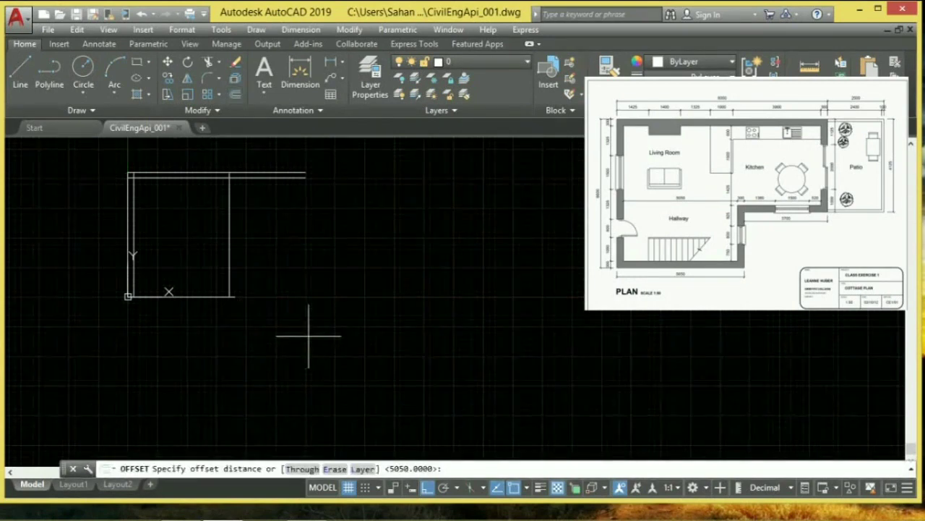
type("3")
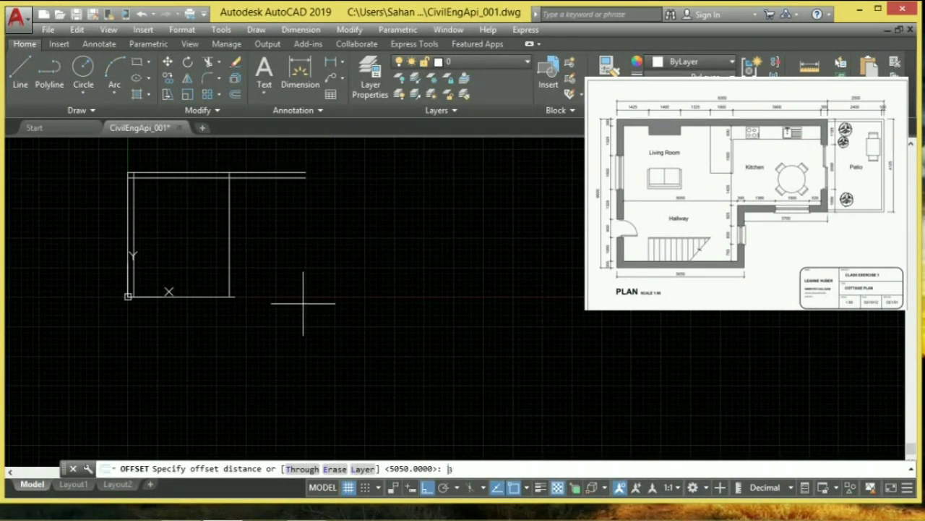
type("00")
key("Return")
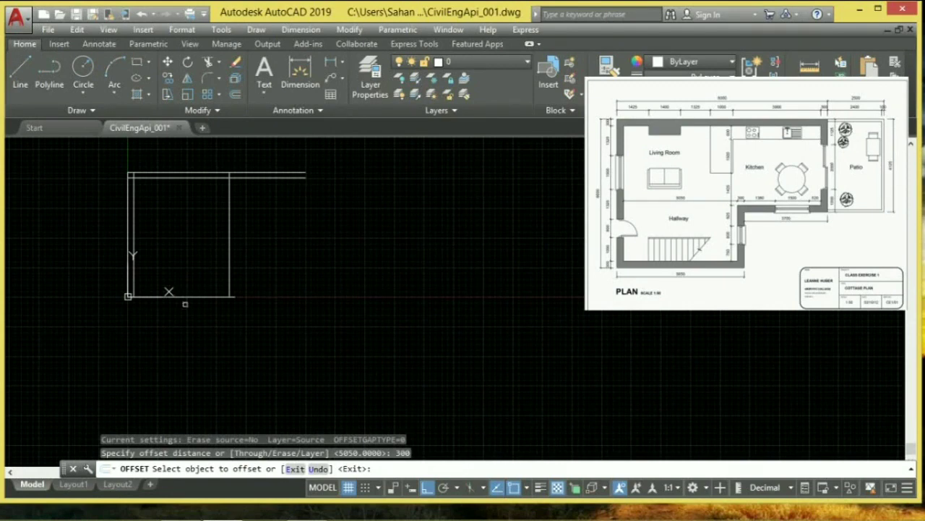
left_click(181, 295)
left_click(183, 286)
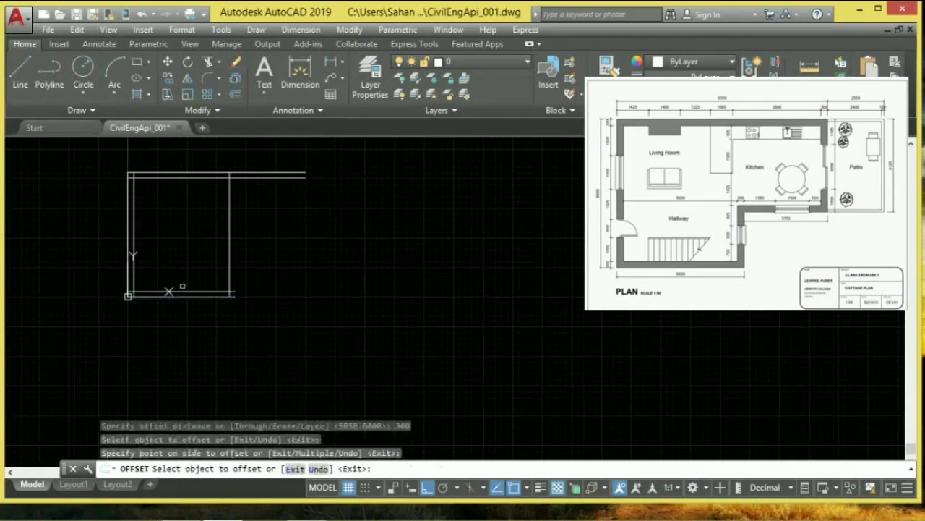
left_click(225, 274)
left_click(271, 271)
right_click(295, 256)
left_click(318, 261)
scroll(243, 287, "down", 4)
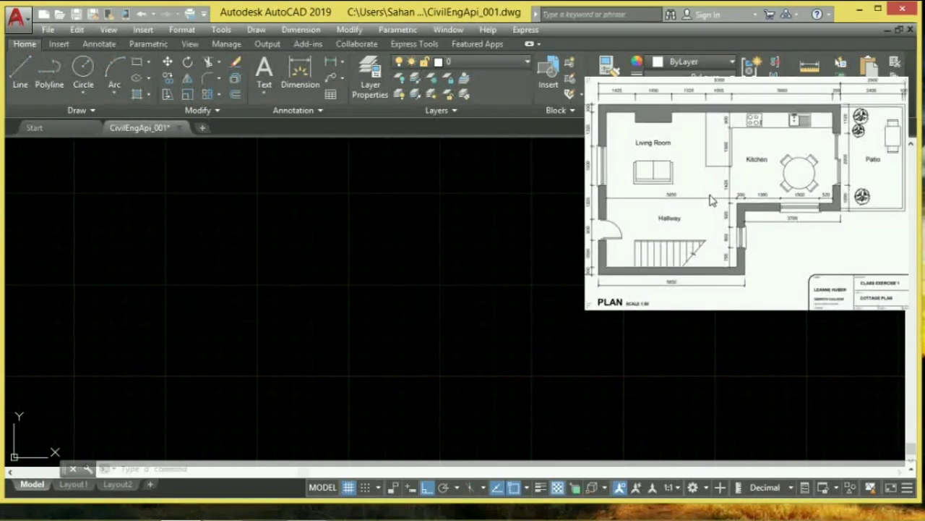
scroll(289, 354, "down", 5)
scroll(373, 310, "up", 3)
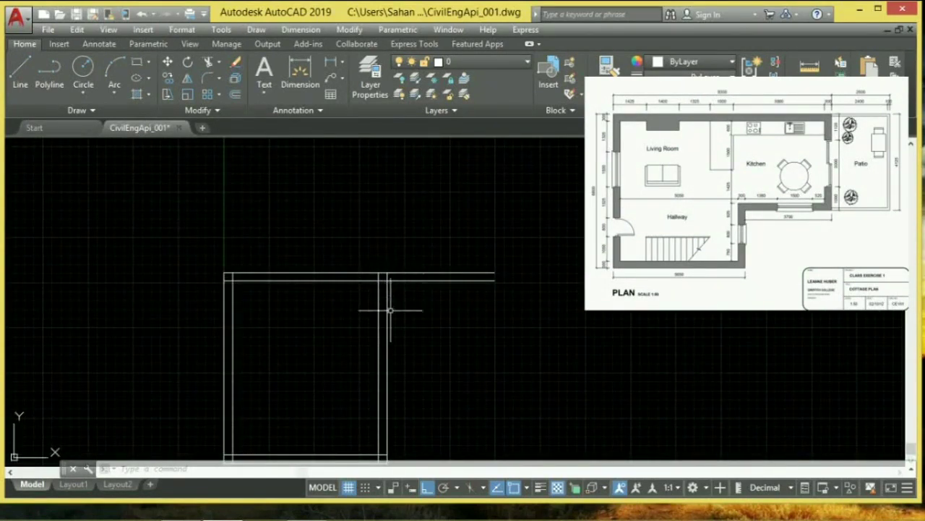
scroll(387, 309, "up", 1)
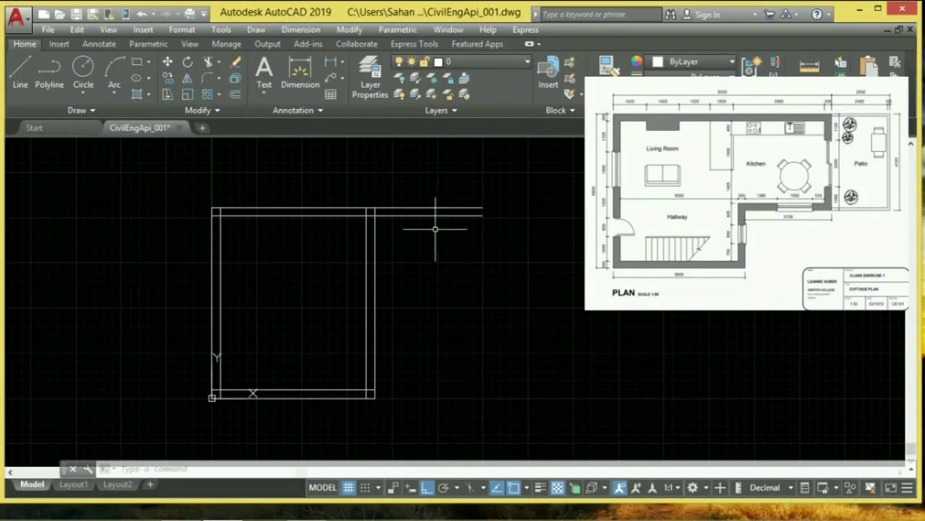
Offset the top wall line 3625 downward to mark the wing's lower edge.
left_click(235, 98)
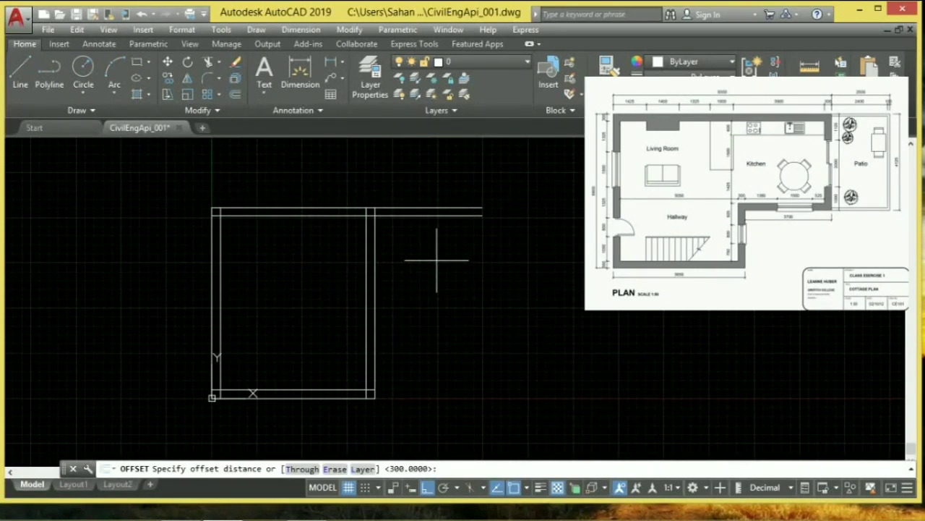
type("3625")
key("Return")
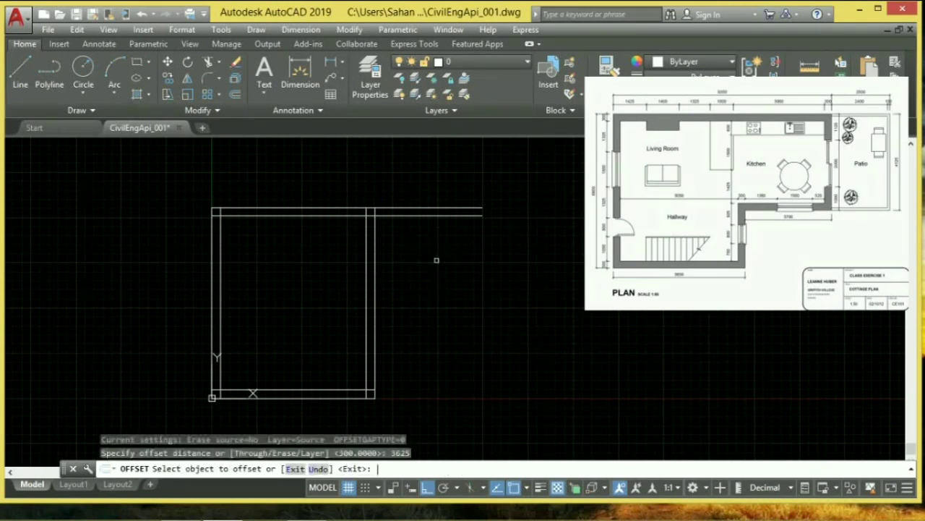
left_click(421, 214)
left_click(440, 355)
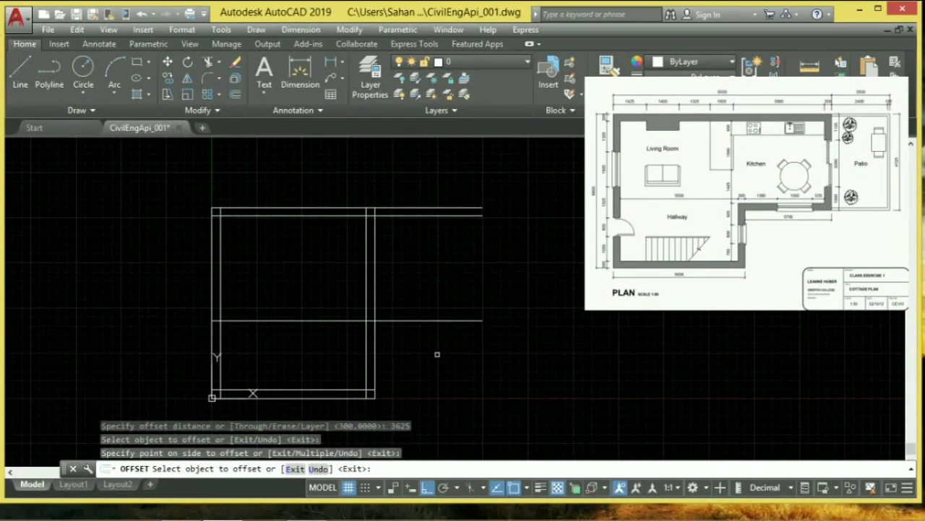
right_click(416, 332)
left_click(439, 340)
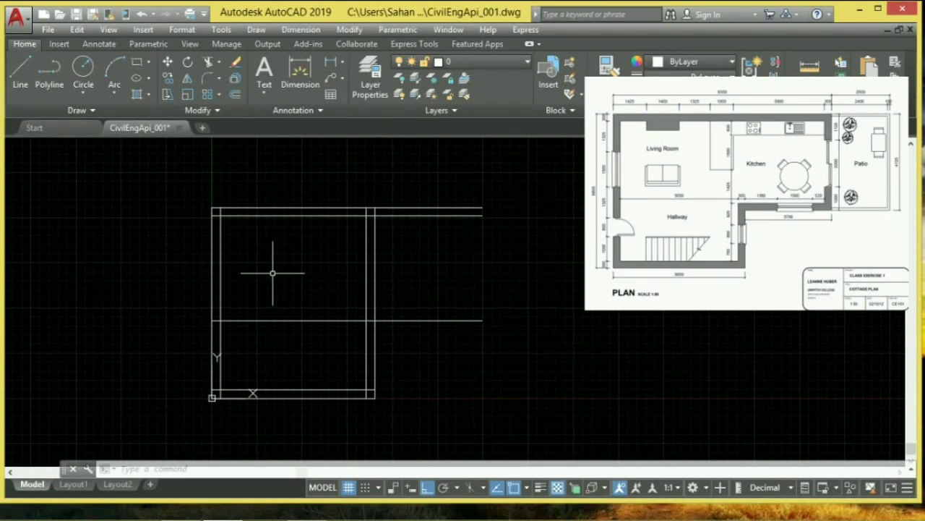
Offset the new horizontal line 300 downward with O to form the wing's lower wall.
type("o")
key("Return")
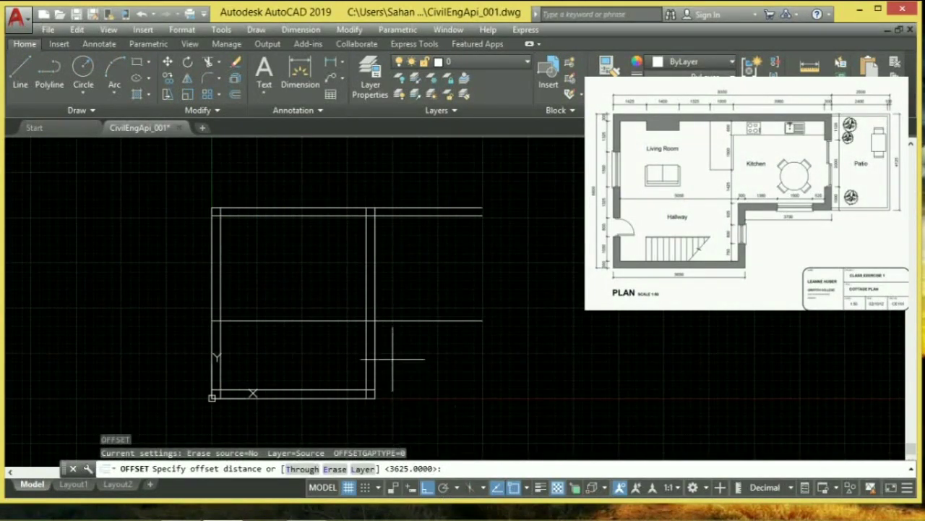
type("300")
key("Return")
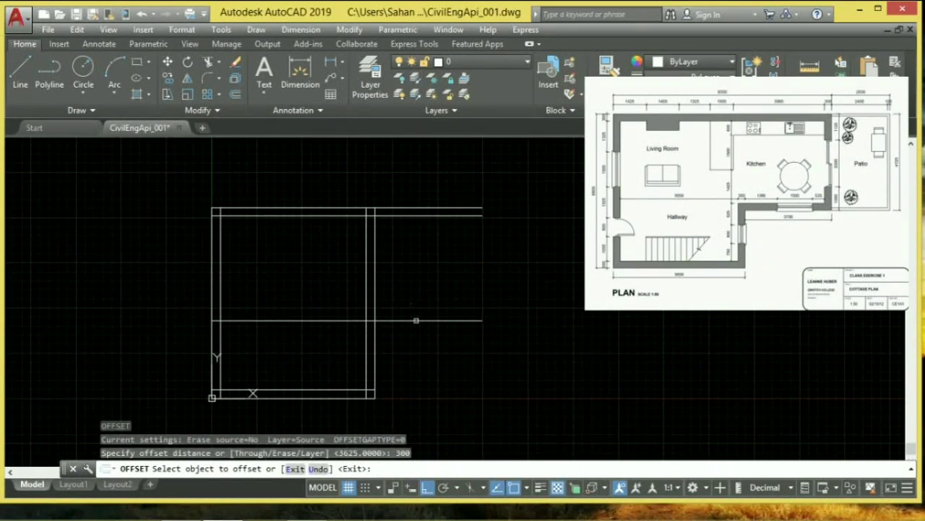
left_click(415, 319)
left_click(421, 342)
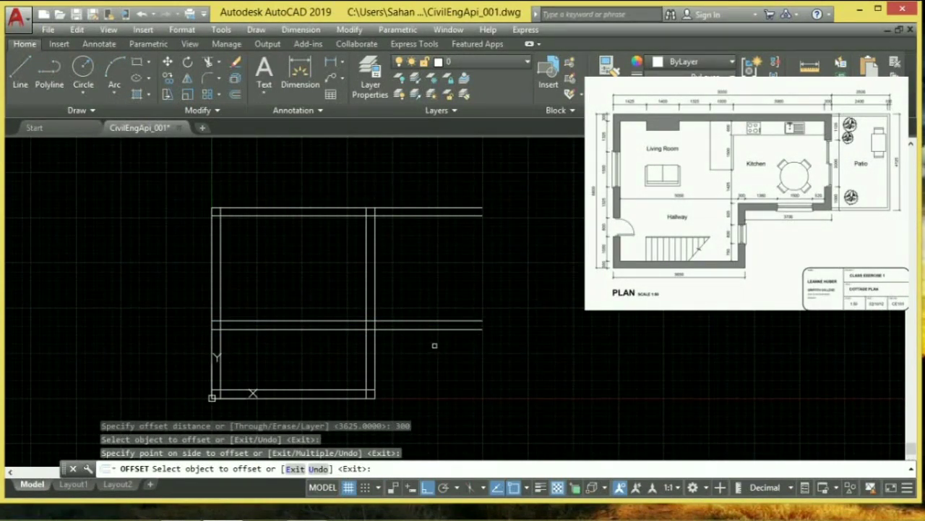
right_click(431, 290)
left_click(451, 295)
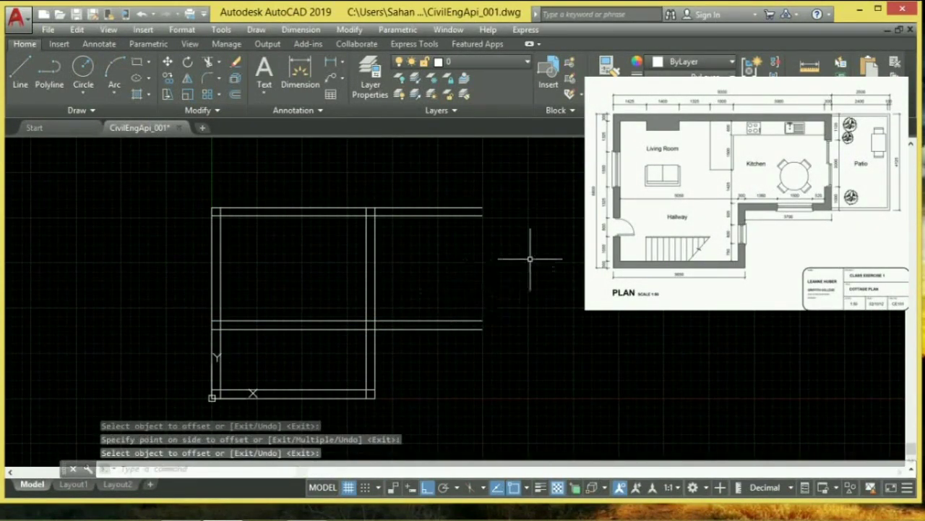
Draw a vertical line from the top wall's right end down to the lower wall's right end.
left_click(20, 73)
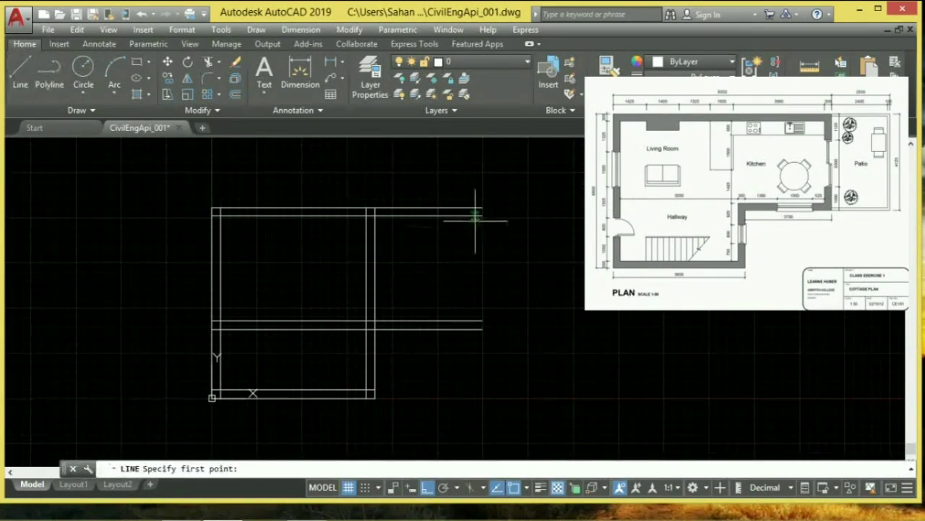
left_click(482, 209)
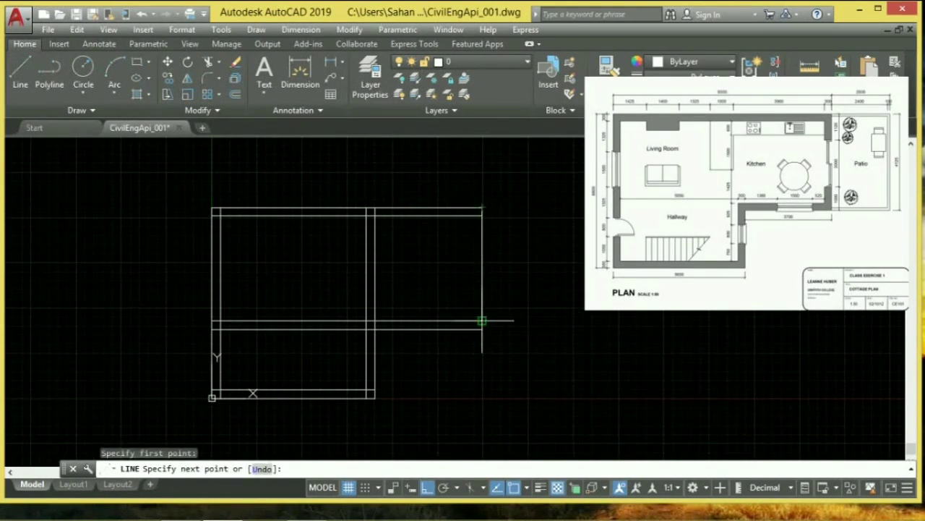
left_click(482, 329)
right_click(428, 250)
left_click(460, 258)
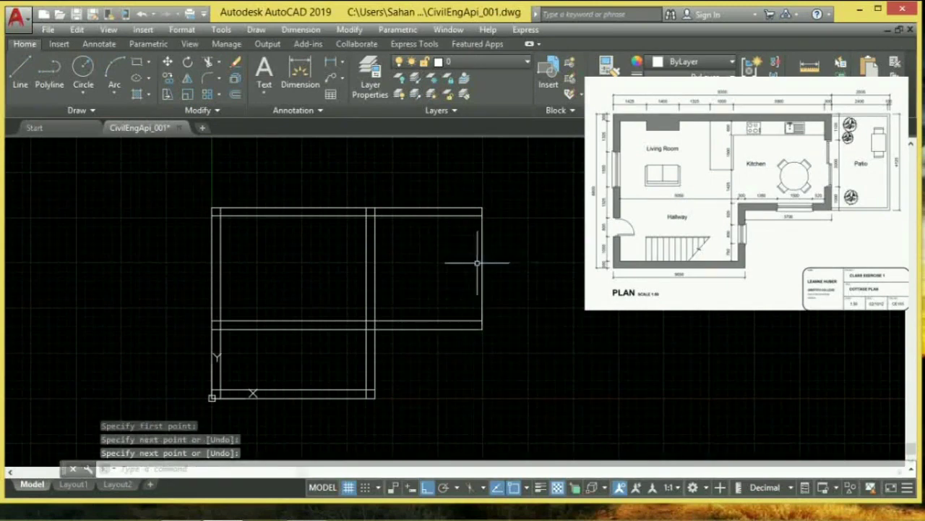
key("Return")
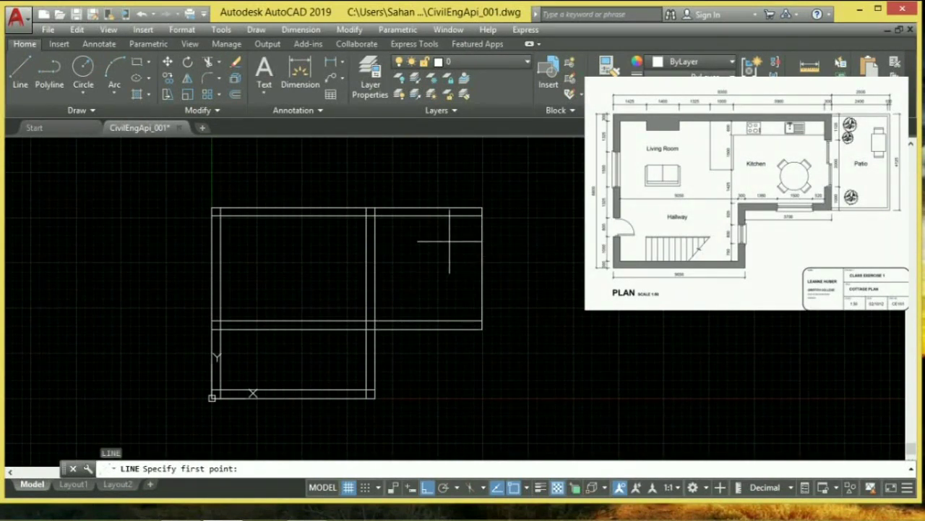
Start the Offset command with a distance of 300.
type("o")
key("Return")
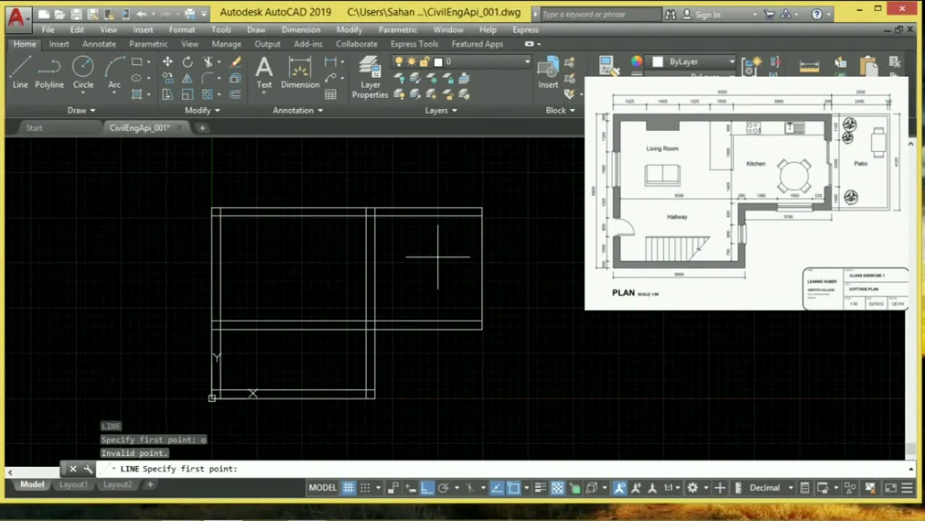
key("Escape")
type("o")
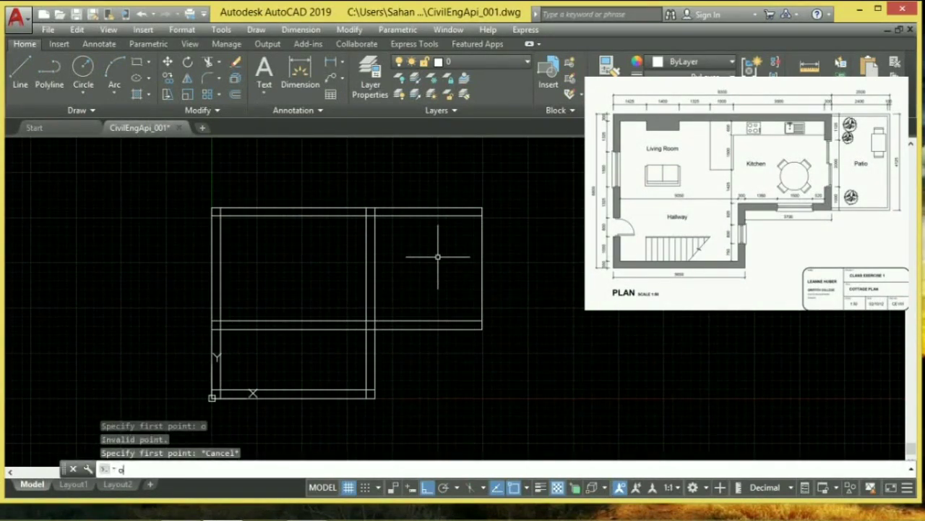
key("Return")
type("300")
key("Return")
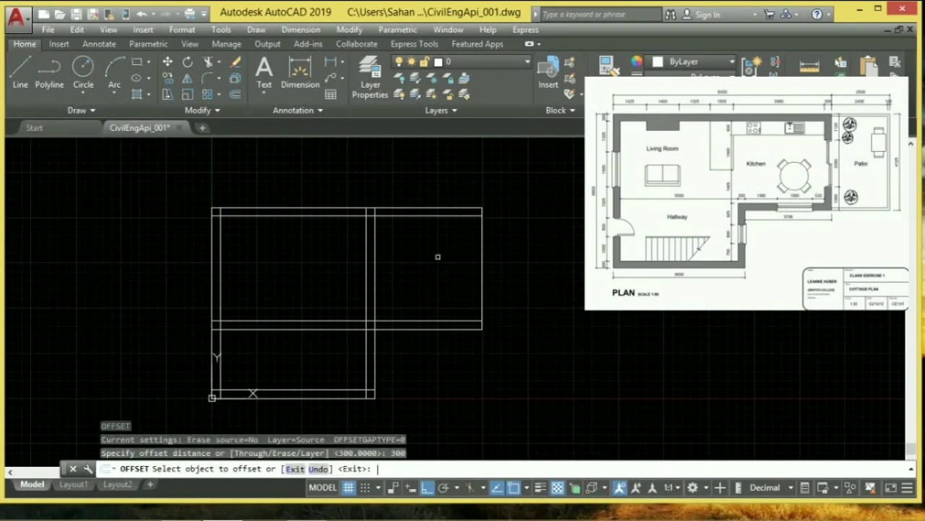
Offset the wing's right end line 300 inward.
left_click(481, 281)
left_click(462, 274)
right_click(460, 269)
scroll(473, 274, "down", 2)
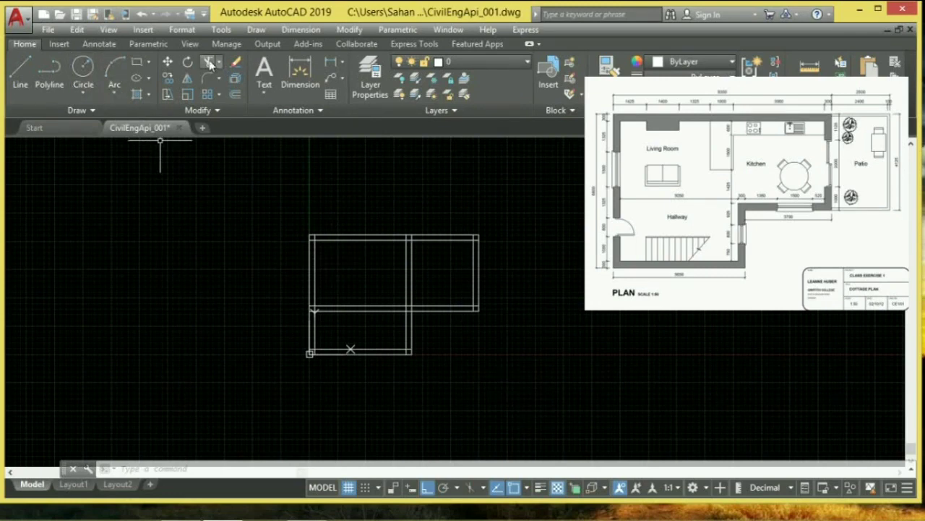
Crossing-window select every floor-plan line to serve as trim cutting edges.
left_click(500, 377)
left_click(253, 214)
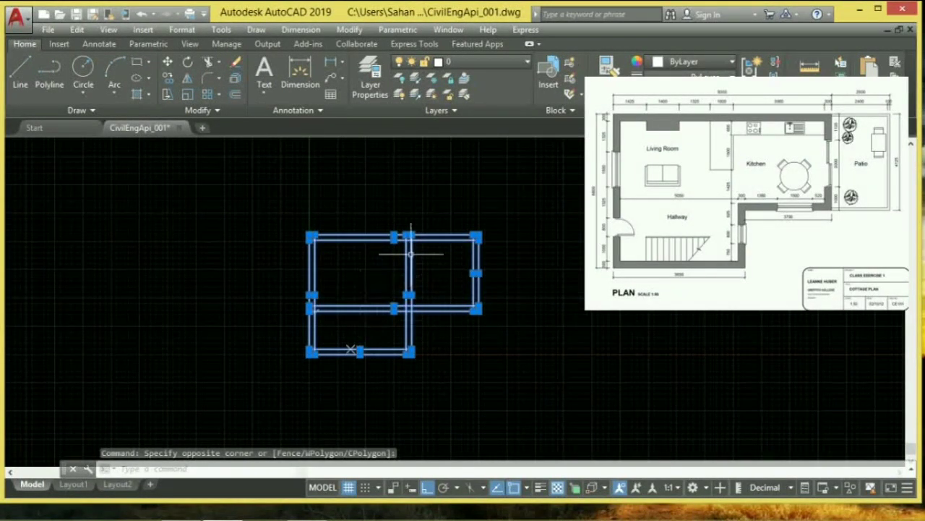
scroll(414, 238, "up", 2)
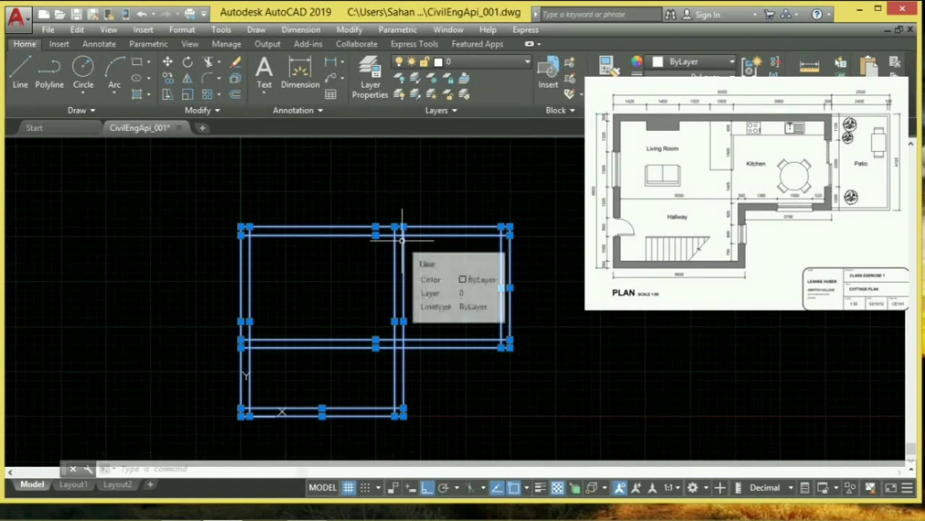
scroll(349, 209, "up", 2)
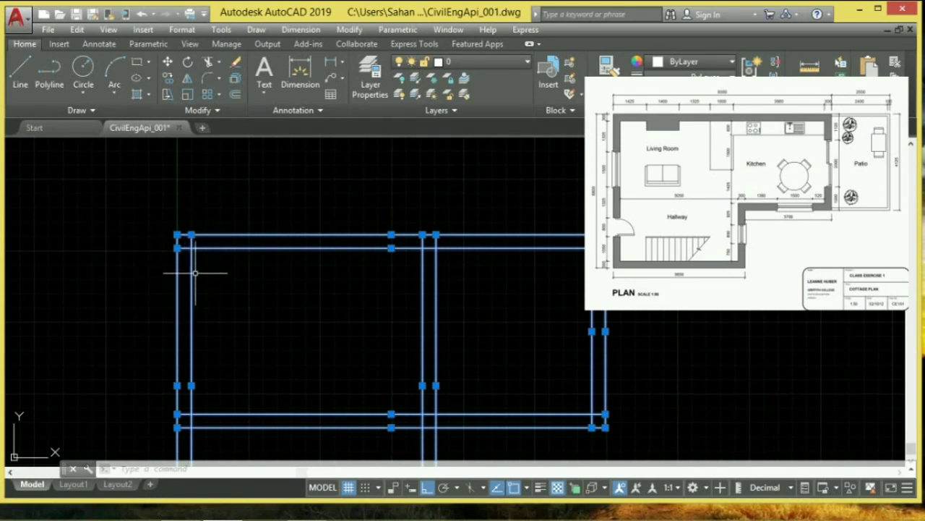
scroll(193, 274, "up", 1)
scroll(195, 279, "down", 5)
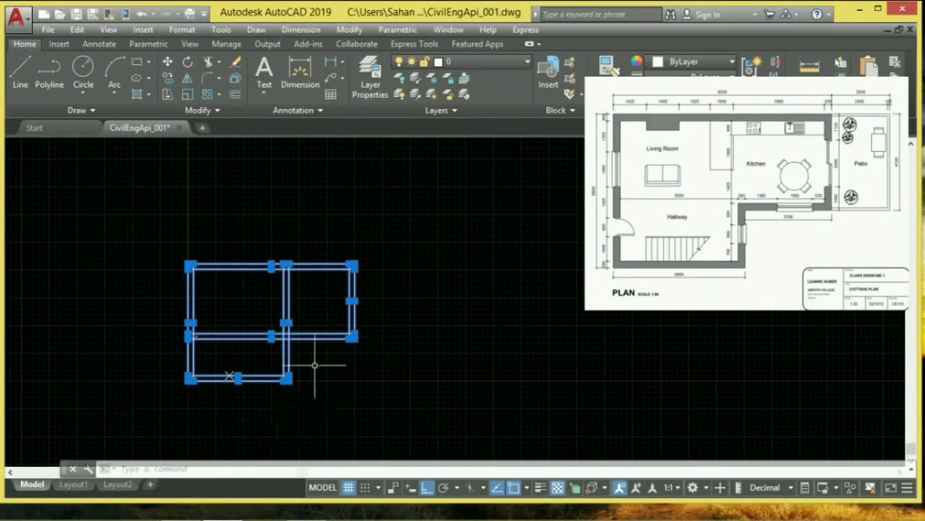
Trim away the horizontal line crossing the large room and two extra vertical lines.
left_click(207, 62)
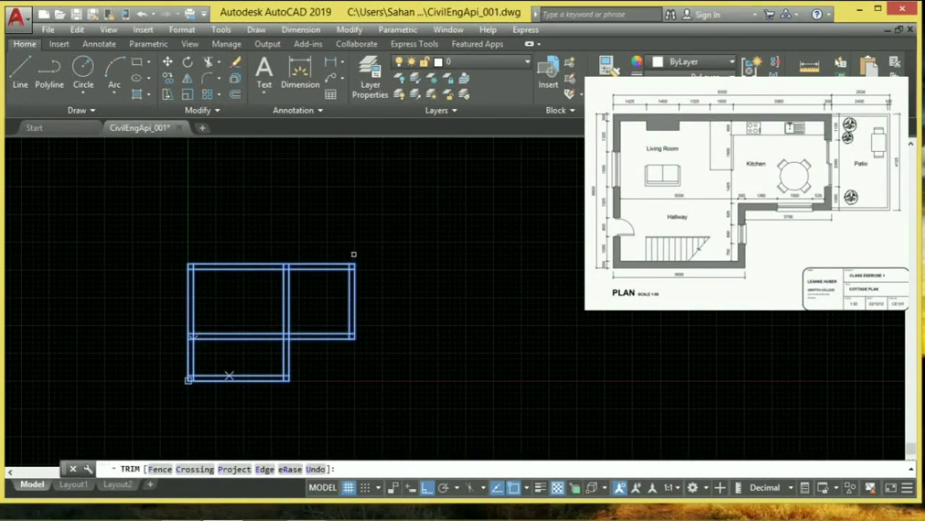
scroll(349, 256, "up", 2)
middle_click_drag(209, 391, 292, 339)
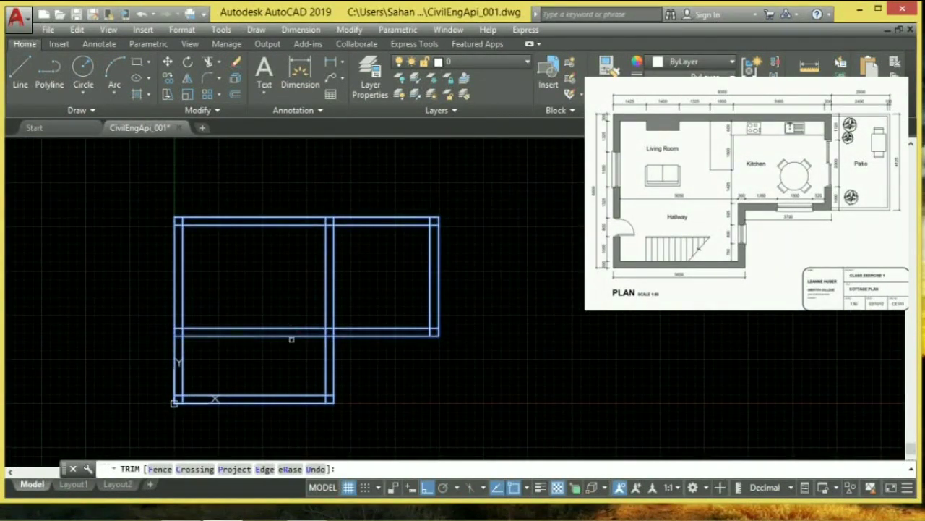
scroll(293, 339, "up", 2)
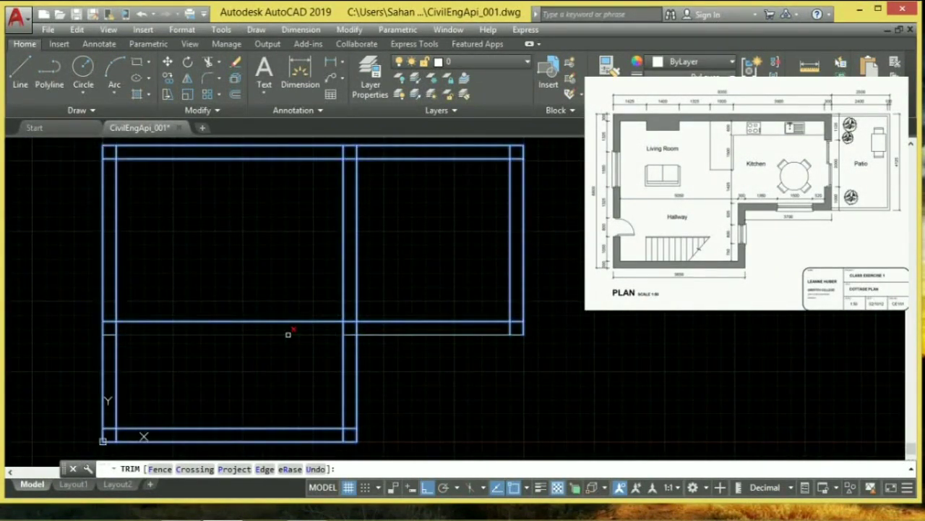
left_click(286, 321)
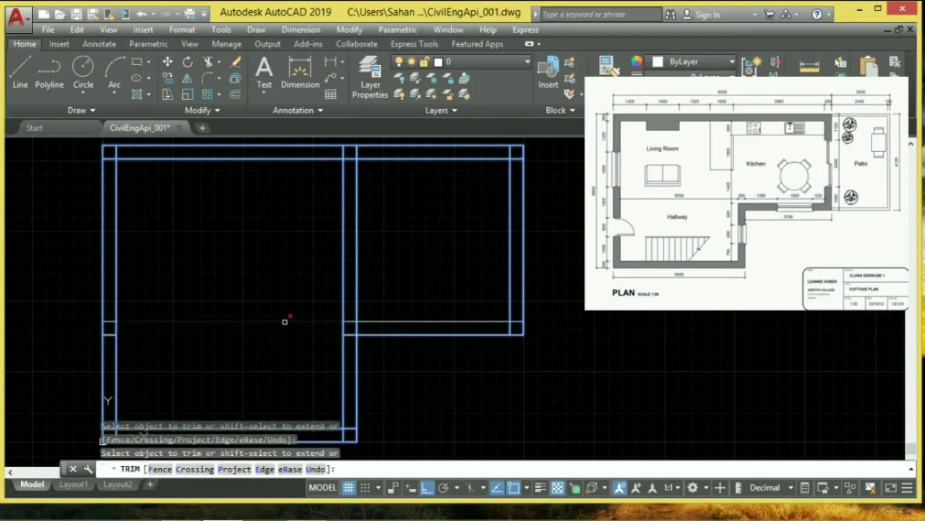
left_click(356, 281)
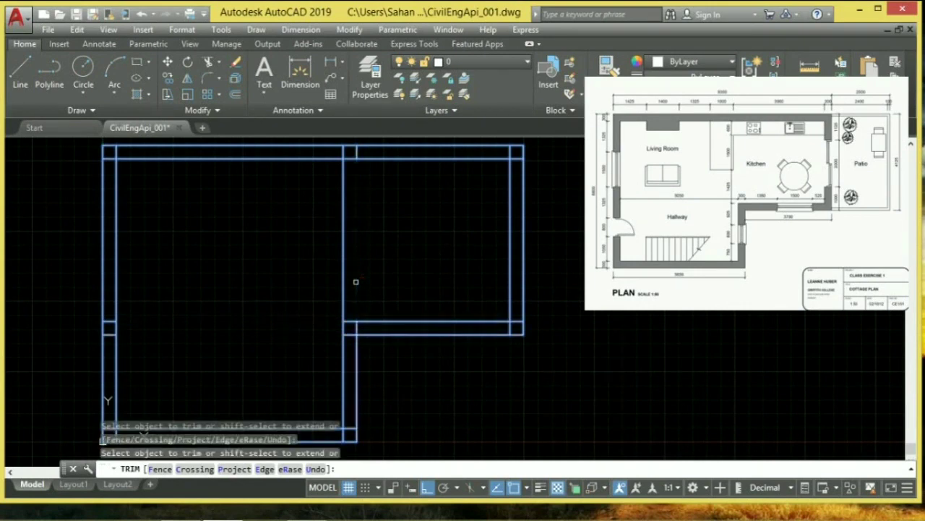
left_click(341, 280)
scroll(316, 304, "down", 5)
scroll(254, 355, "up", 7)
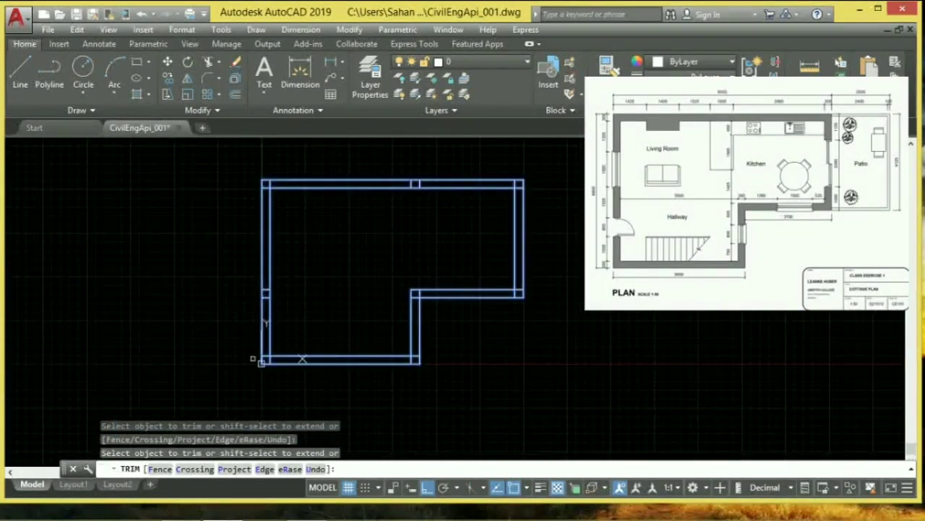
Trim the left-side wall stub and the stubs at the inner wall corner.
left_click(259, 340)
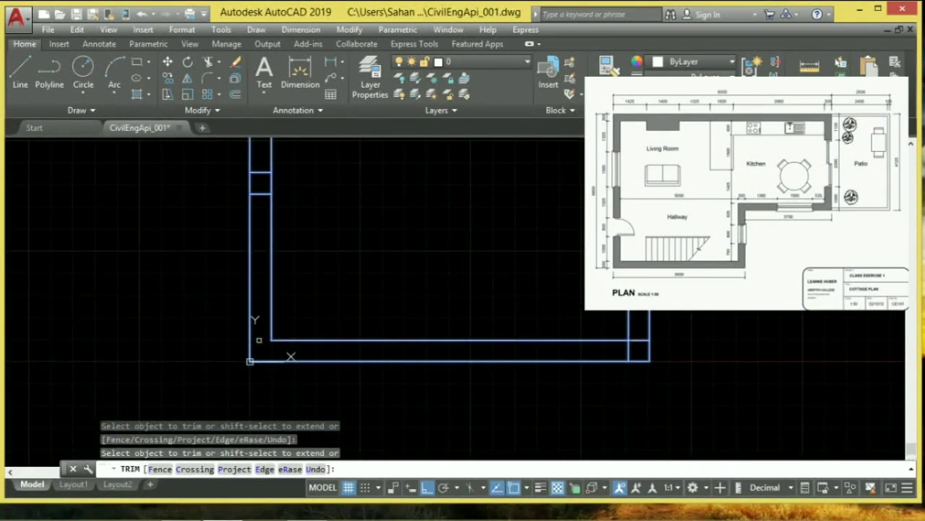
middle_click_drag(607, 378, 477, 378)
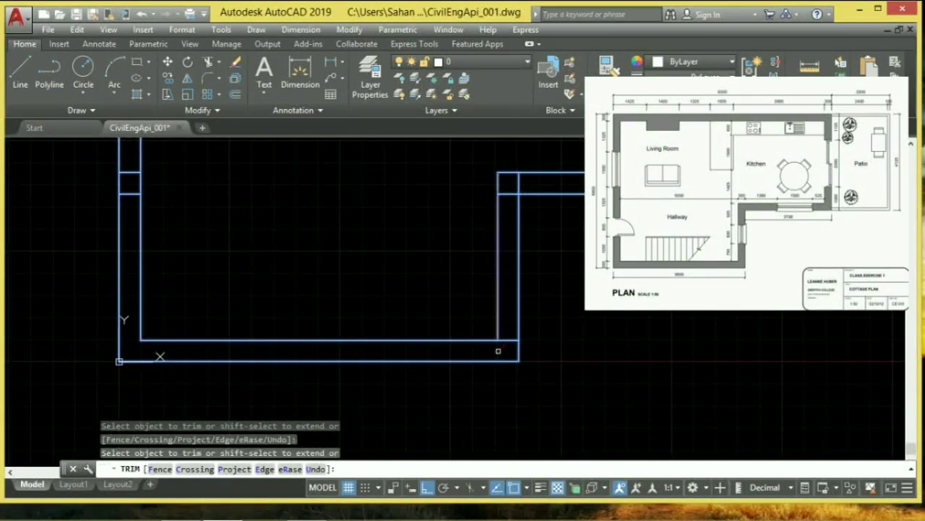
middle_click_drag(526, 238, 446, 312)
left_click(426, 271)
left_click(442, 258)
Trim the leftover stubs at the top-right and top-left corners.
scroll(471, 355, "down", 4)
middle_click_drag(471, 355, 378, 368)
scroll(363, 345, "up", 3)
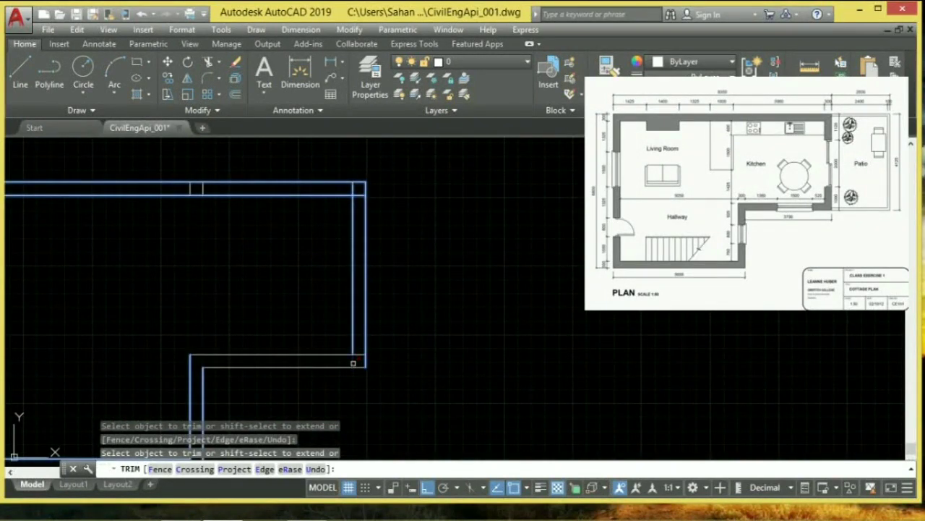
left_click(359, 194)
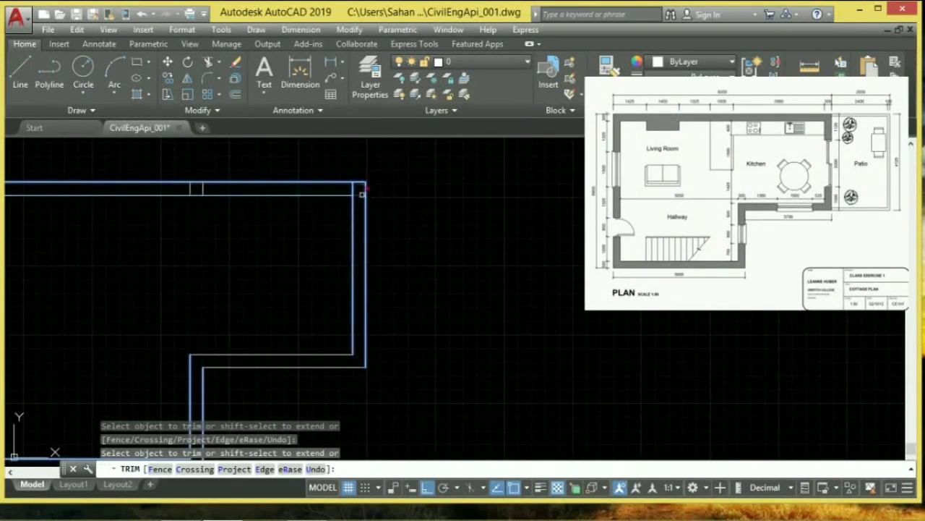
left_click(352, 187)
left_click(353, 197)
mouse_move(161, 267)
middle_mouse_down()
mouse_move(277, 343)
mouse_move(326, 360)
mouse_move(375, 358)
middle_mouse_up()
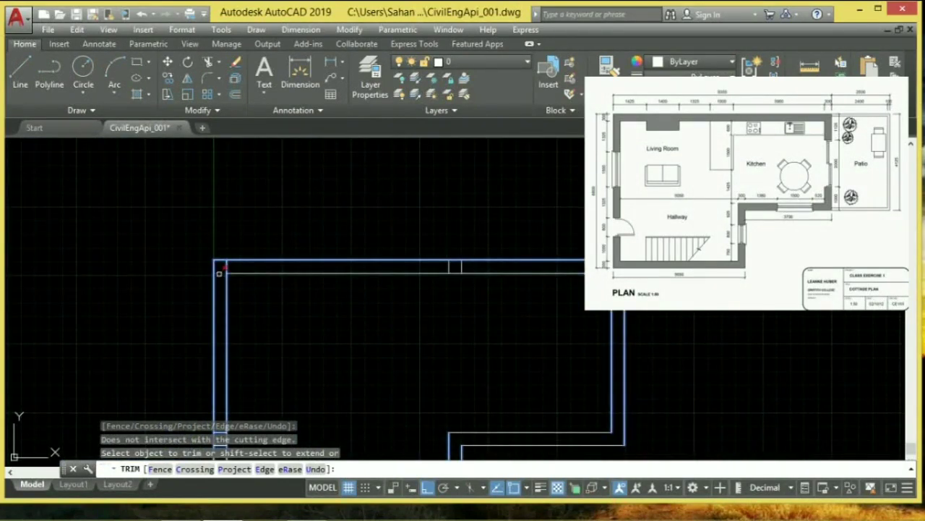
left_click(219, 264)
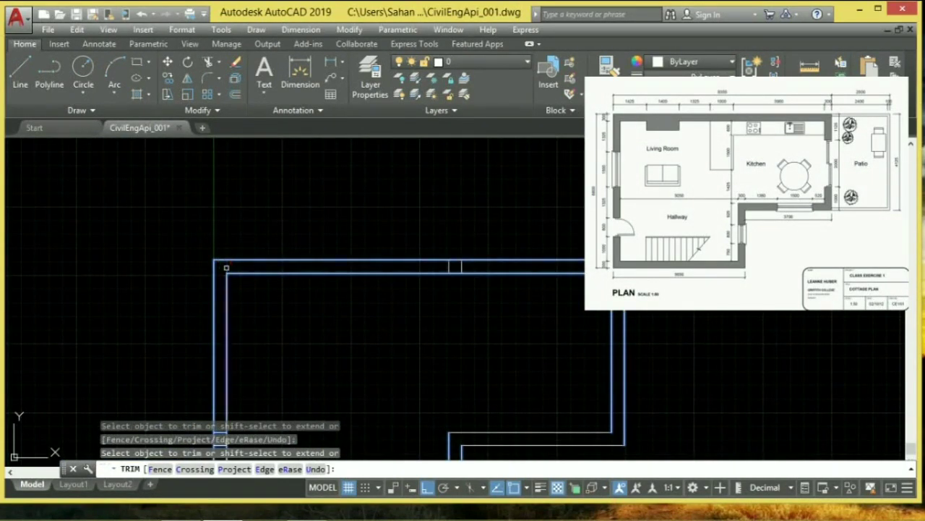
scroll(268, 361, "down", 4)
middle_click_drag(268, 365, 311, 331)
scroll(303, 354, "up", 3)
End the trim and frame the whole L-shaped outline.
right_click(263, 250)
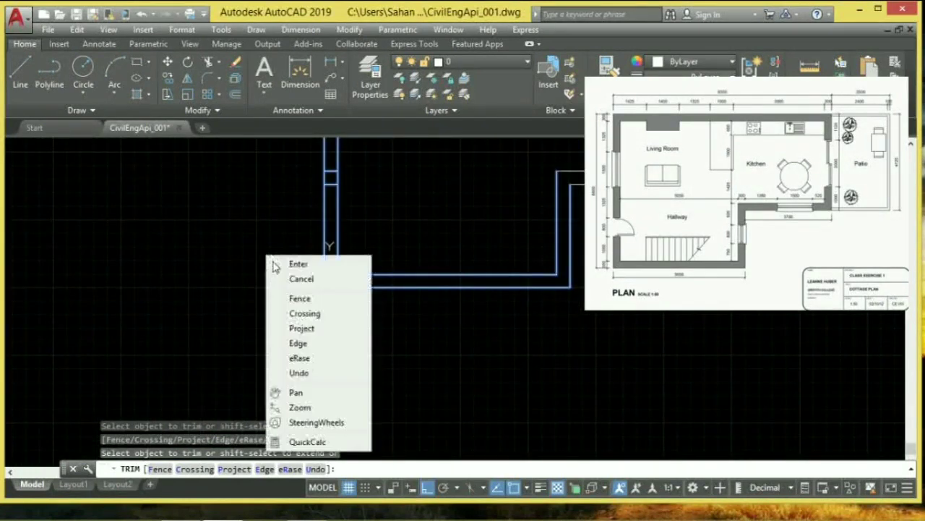
left_click(283, 259)
scroll(283, 265, "down", 3)
middle_click_drag(283, 265, 289, 294)
scroll(427, 293, "up", 3)
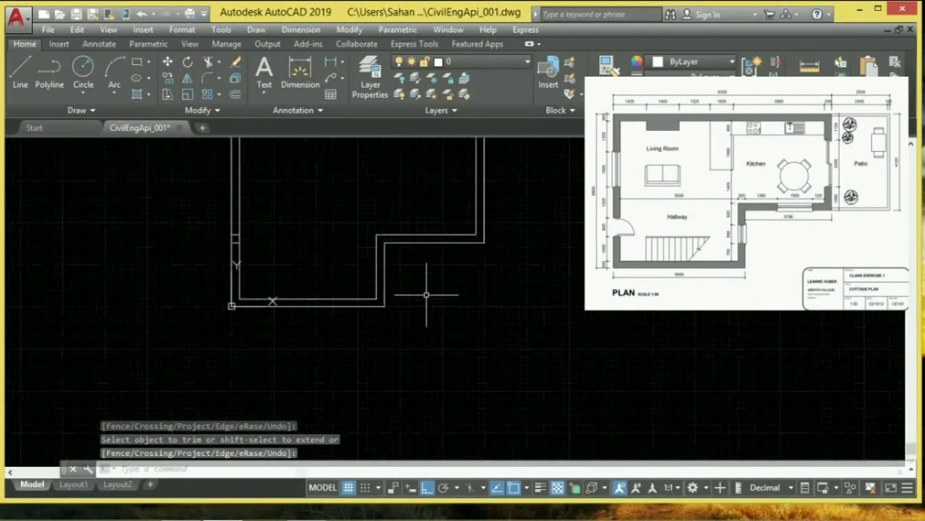
scroll(241, 331, "down", 2)
Window-select the stray pieces on the left and top walls and delete them.
left_click(227, 295)
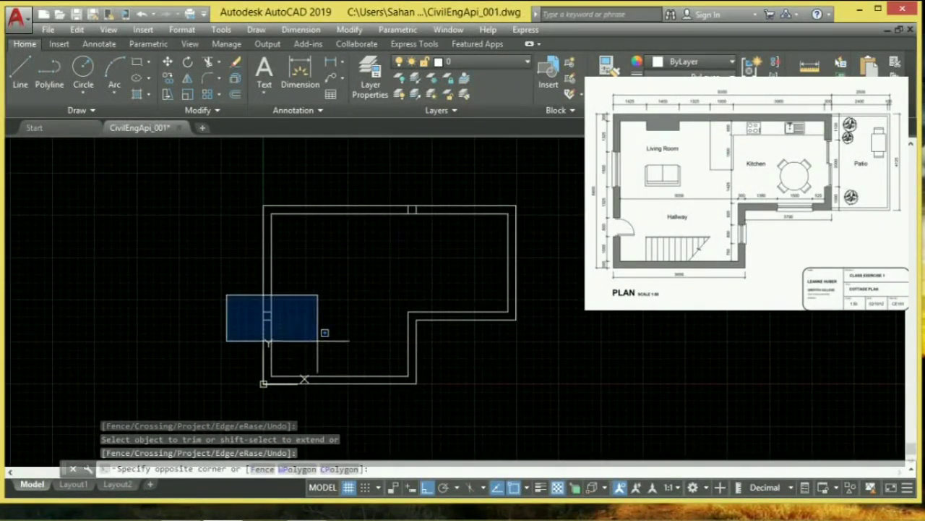
left_click(353, 372)
left_click(387, 180)
left_click(450, 240)
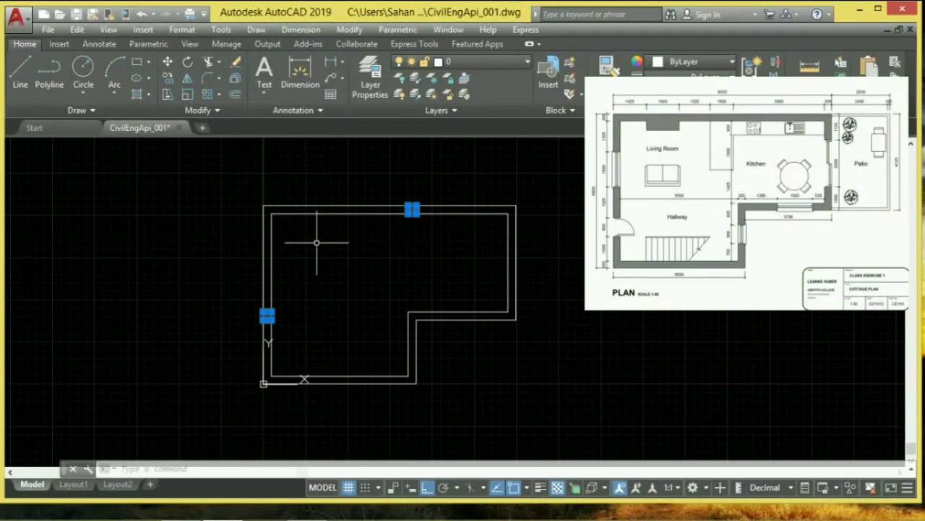
key("Delete")
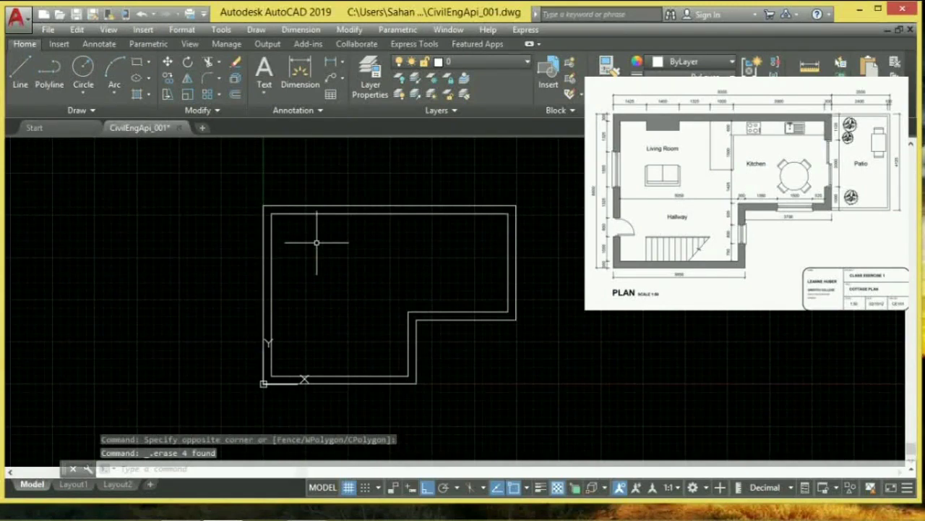
scroll(415, 306, "down", 2)
scroll(547, 252, "down", 3)
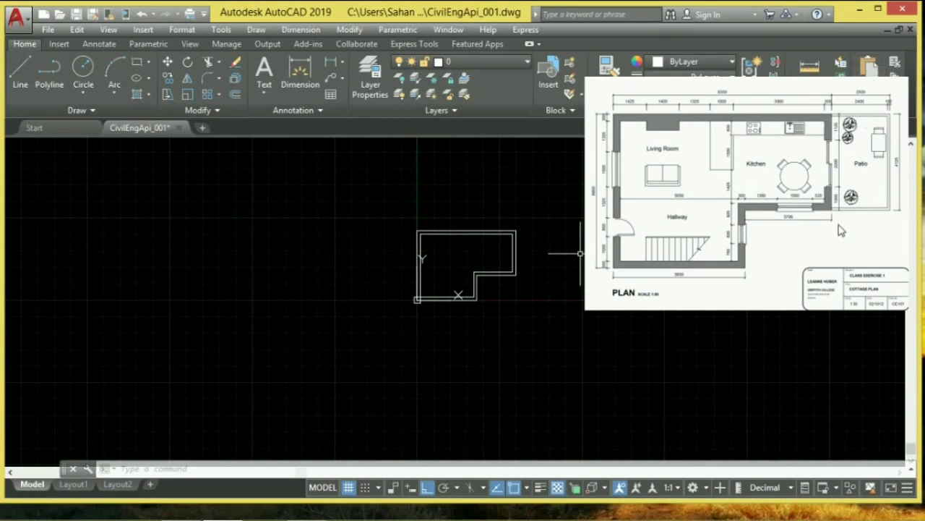
scroll(859, 129, "up", 2)
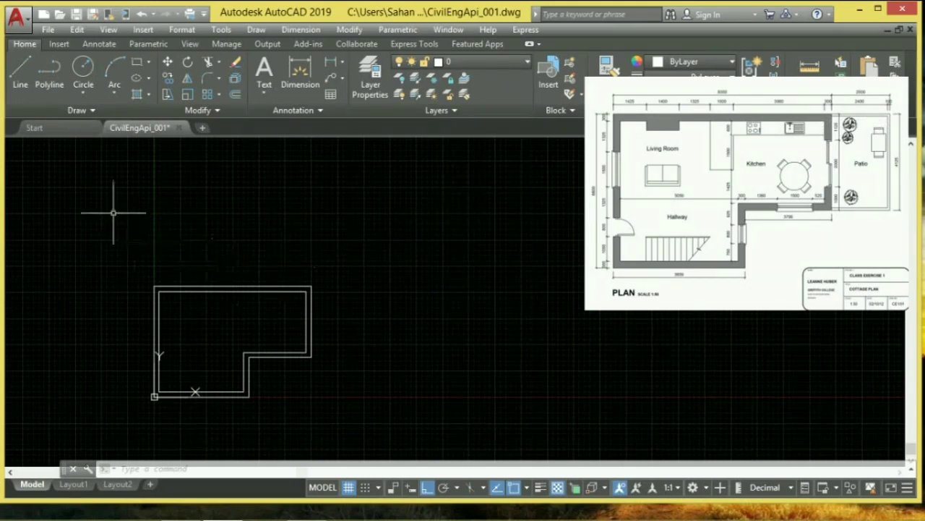
With object snap on, draw patio lines 2500, 4125 and 2400 from the top-right corner.
left_click(19, 85)
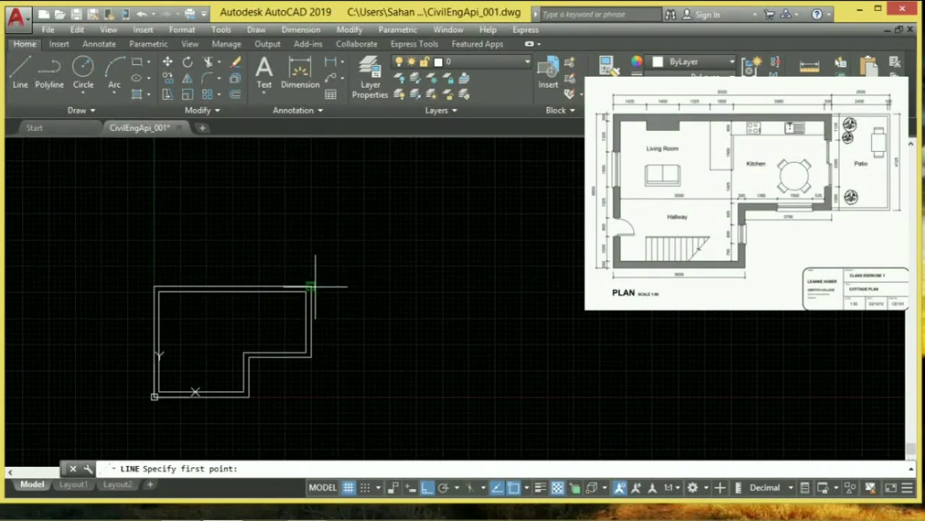
left_click(515, 487)
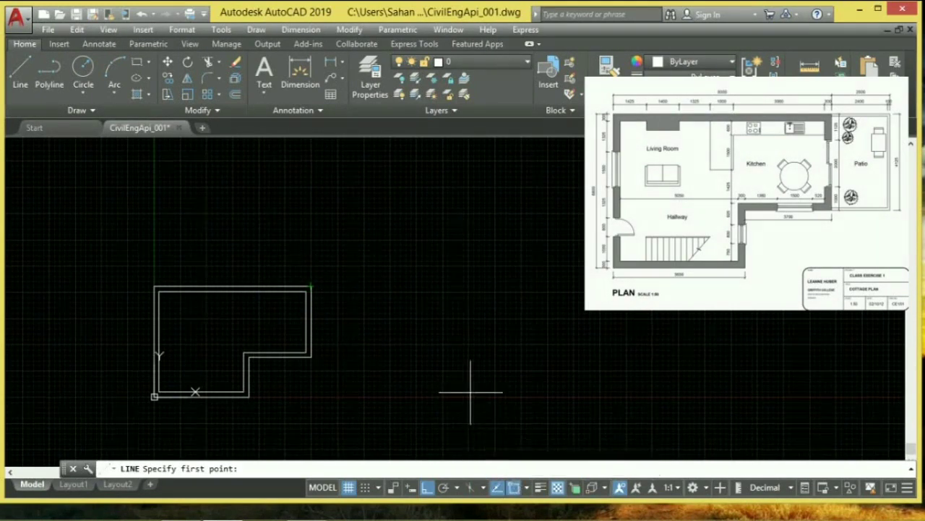
left_click(311, 287)
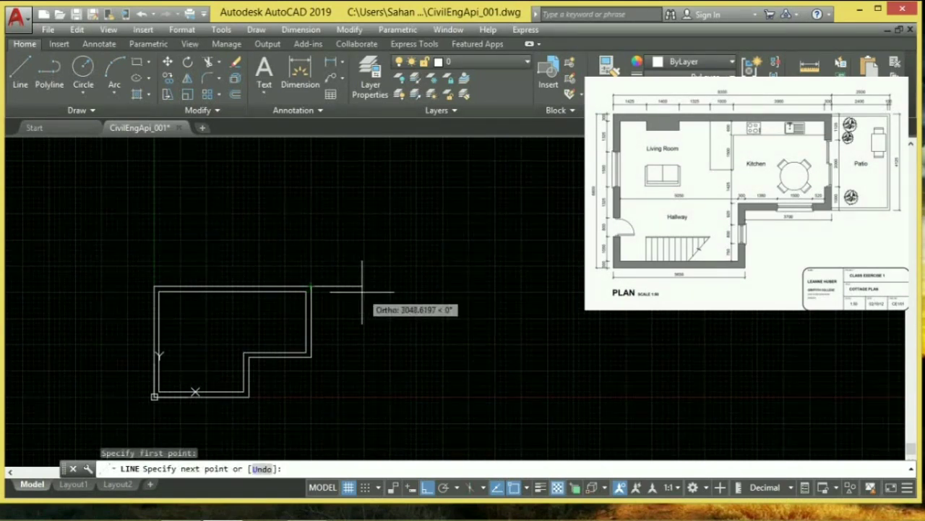
type("25")
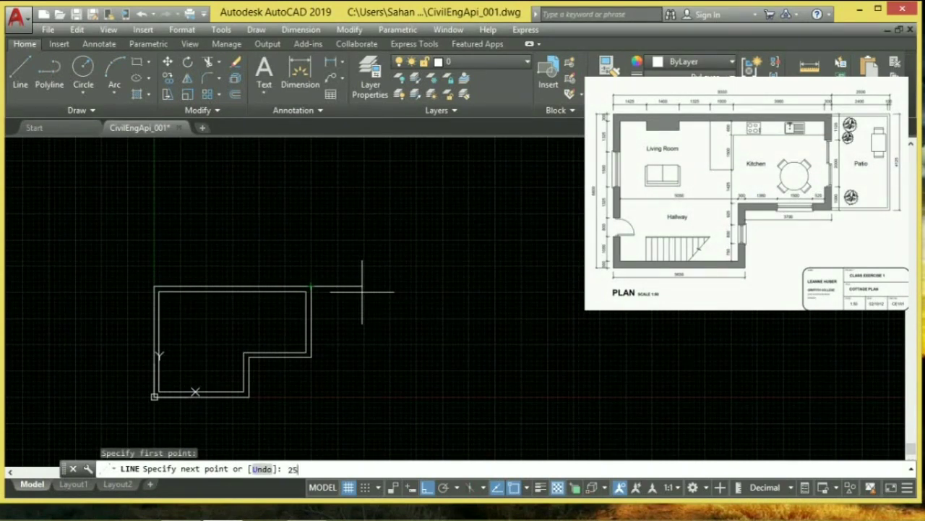
type("00")
key("Return")
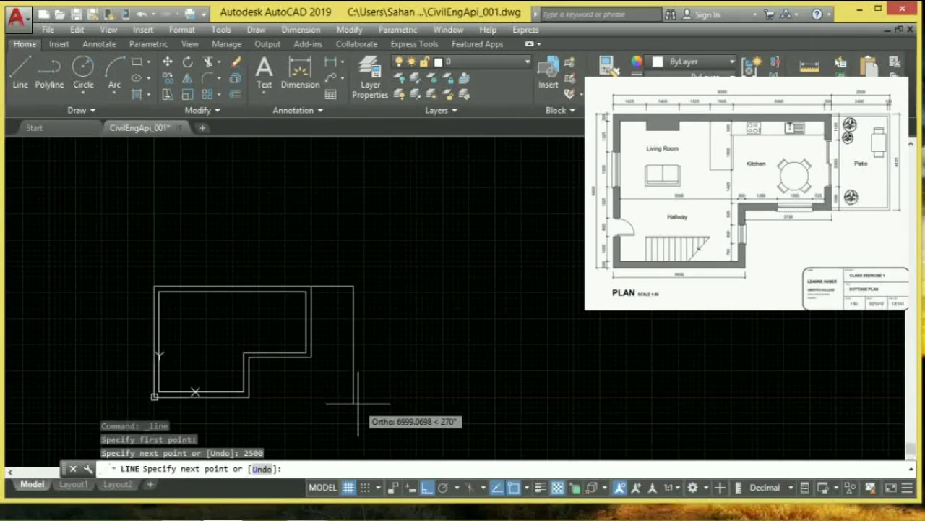
type("4")
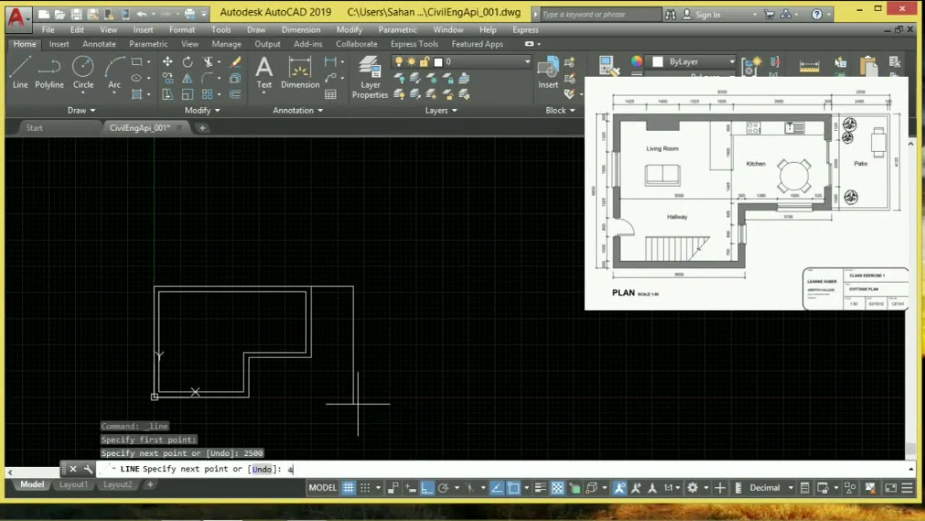
type("125")
key("Return")
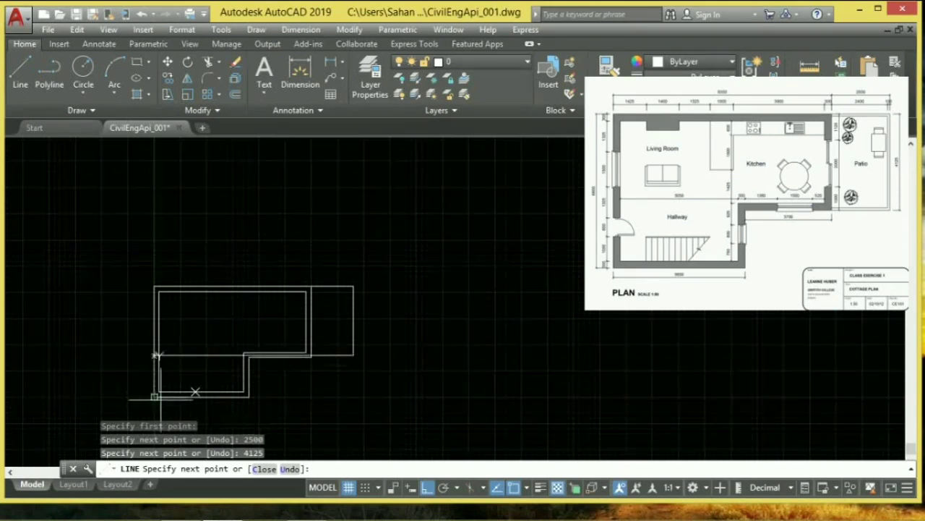
scroll(312, 367, "up", 2)
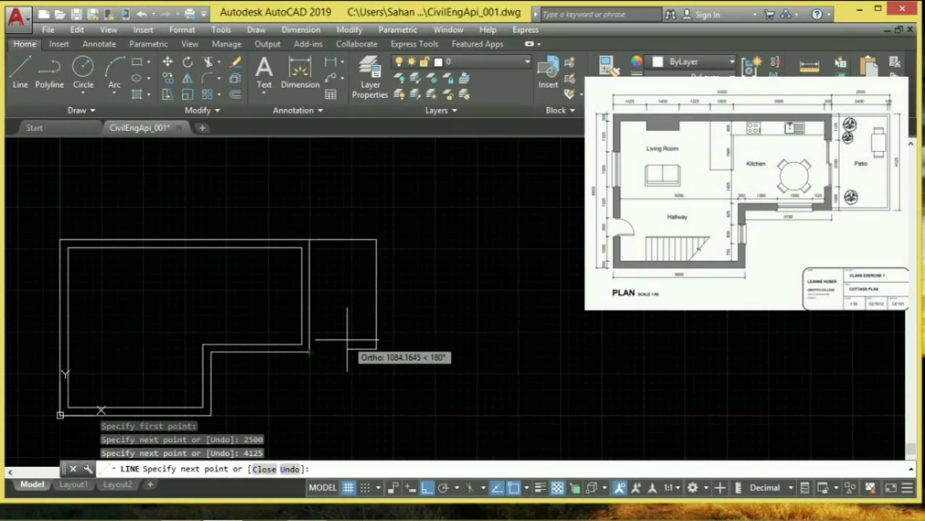
type("2400")
key("Return")
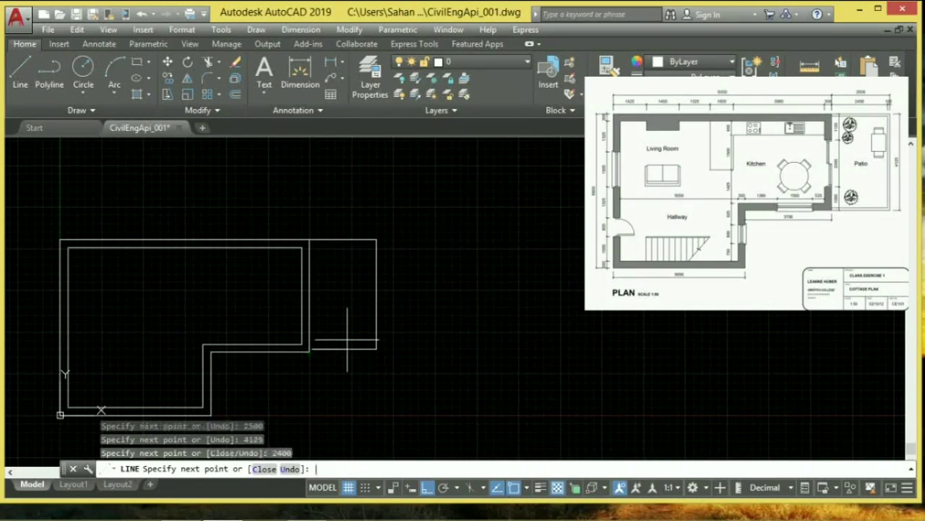
key("Escape")
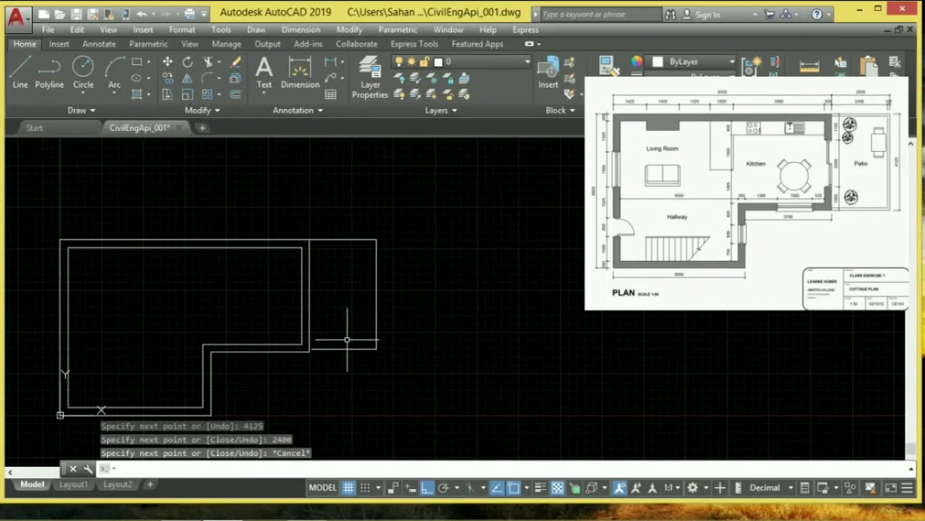
scroll(347, 340, "down", 3)
scroll(355, 289, "up", 3)
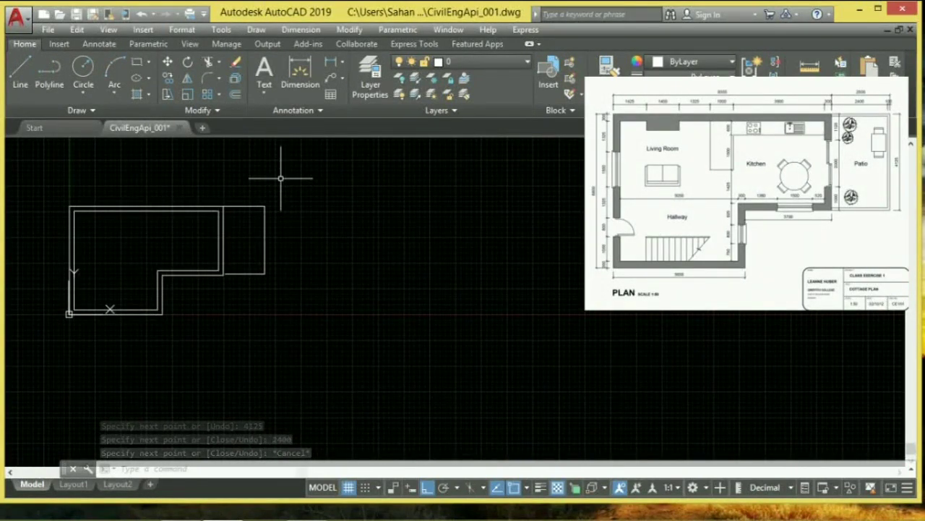
Offset the patio's right and top edges by 100.
type("o")
key("Return")
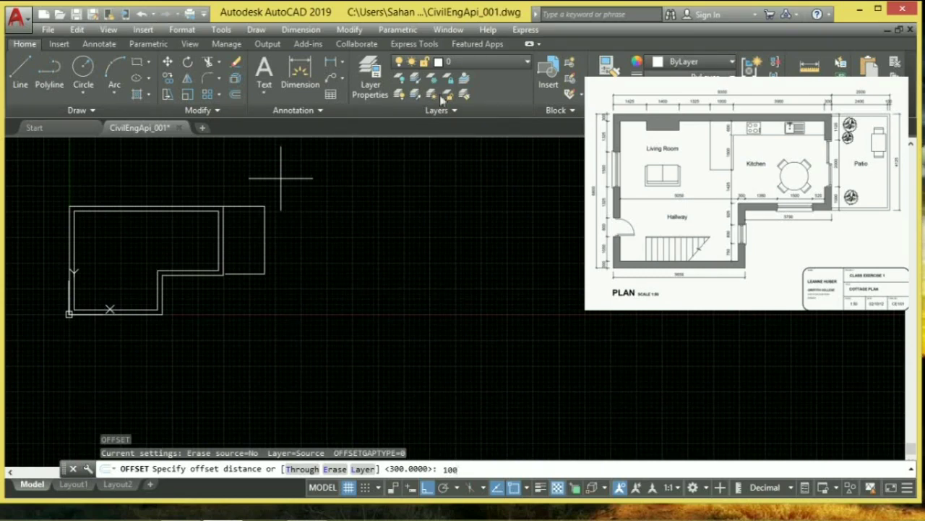
key("Return")
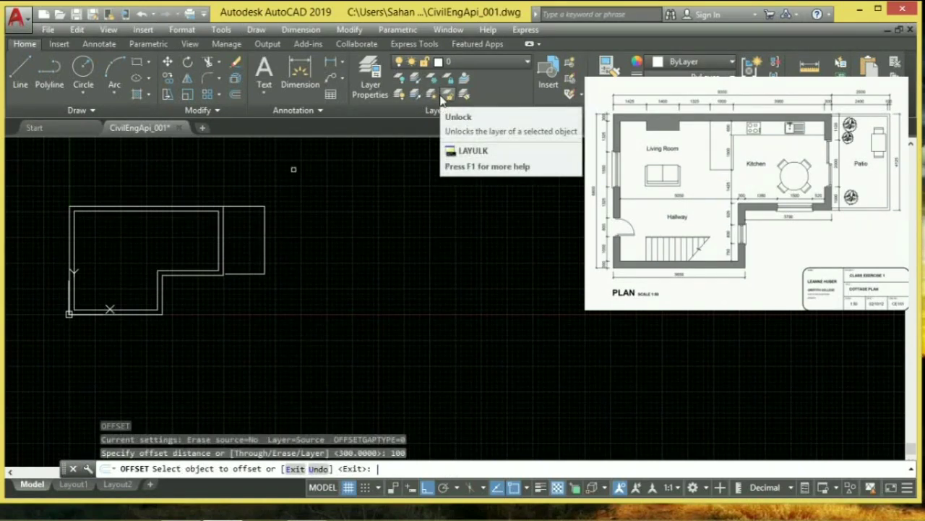
left_click(254, 208)
left_click(255, 223)
left_click(265, 225)
left_click(253, 223)
Offset the patio's bottom edge by 100, then crossing-select the patio's right, top and bottom lines.
left_click(245, 274)
left_click(250, 258)
scroll(262, 251, "up", 3)
right_click(241, 256)
left_click(272, 259)
scroll(268, 275, "down", 3)
left_click(313, 353)
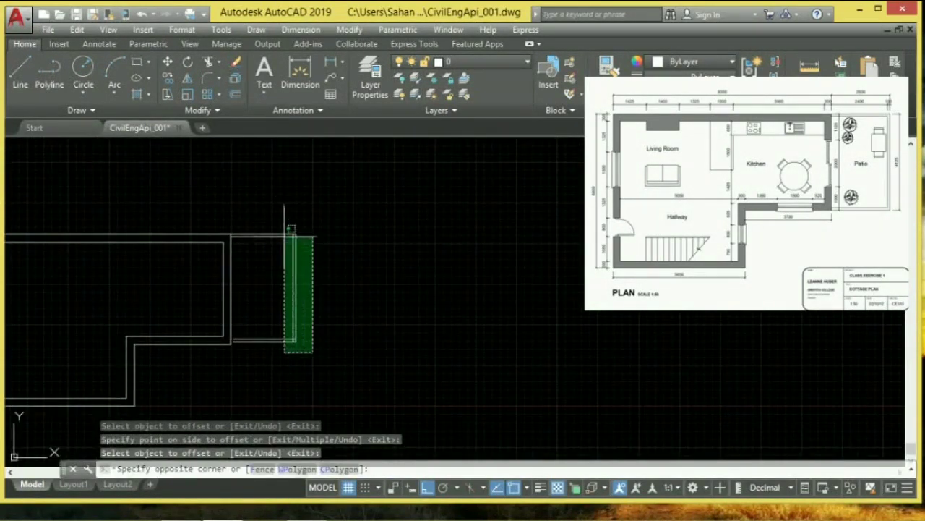
left_click(250, 201)
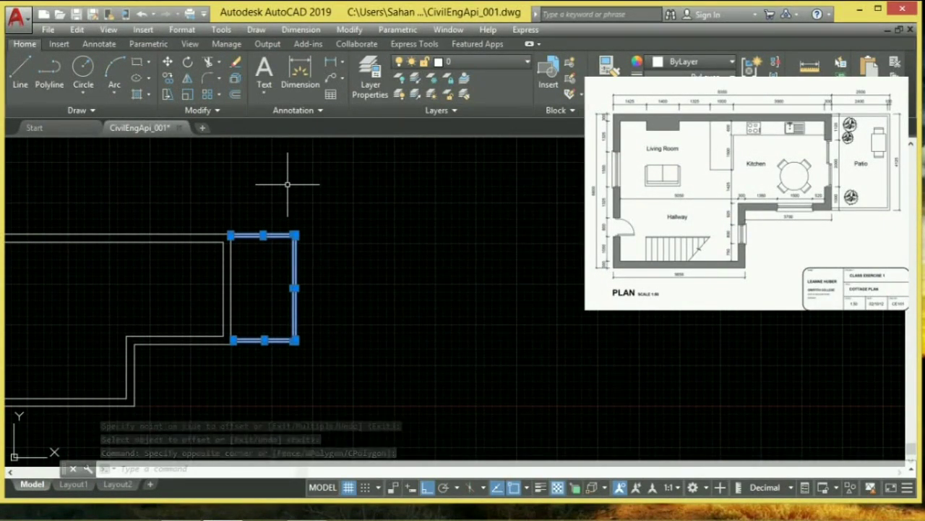
Trim the inner-line overshoots at the patio corners, including the bottom-right corner, with TR.
type("t")
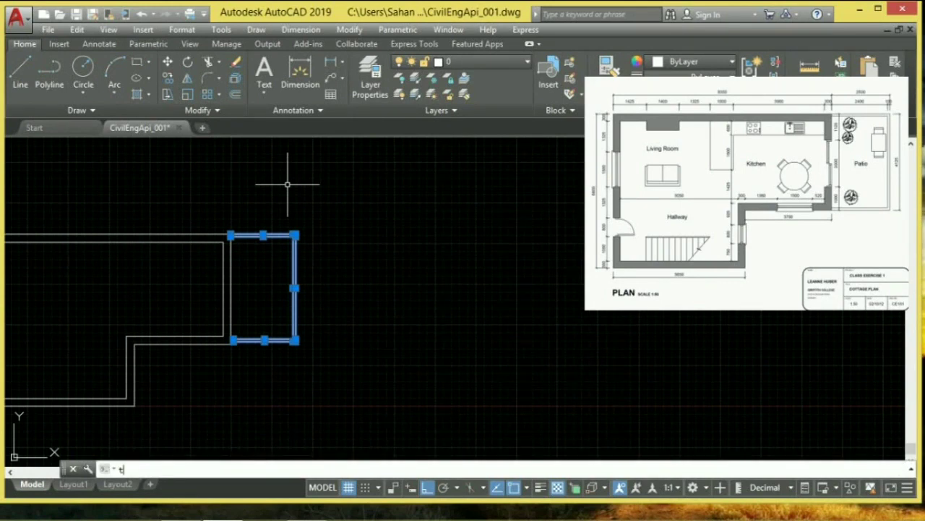
type("r")
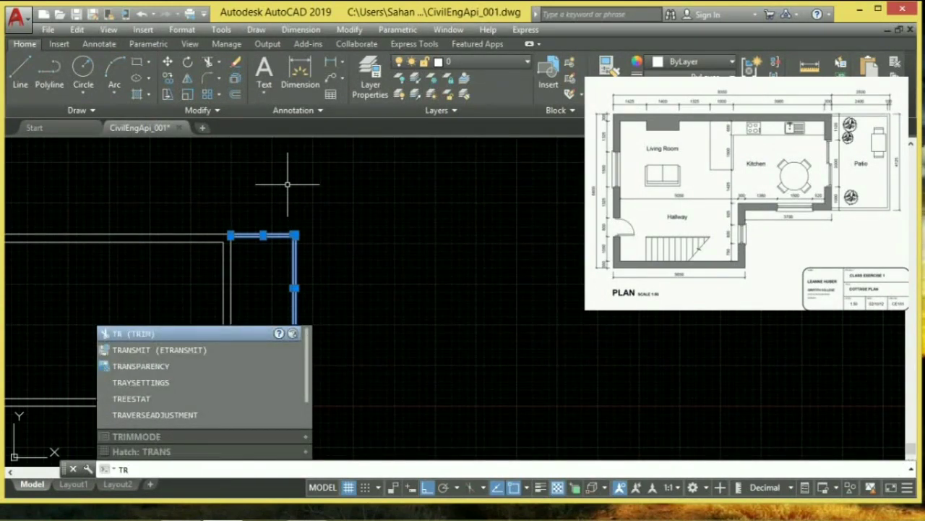
key("Return")
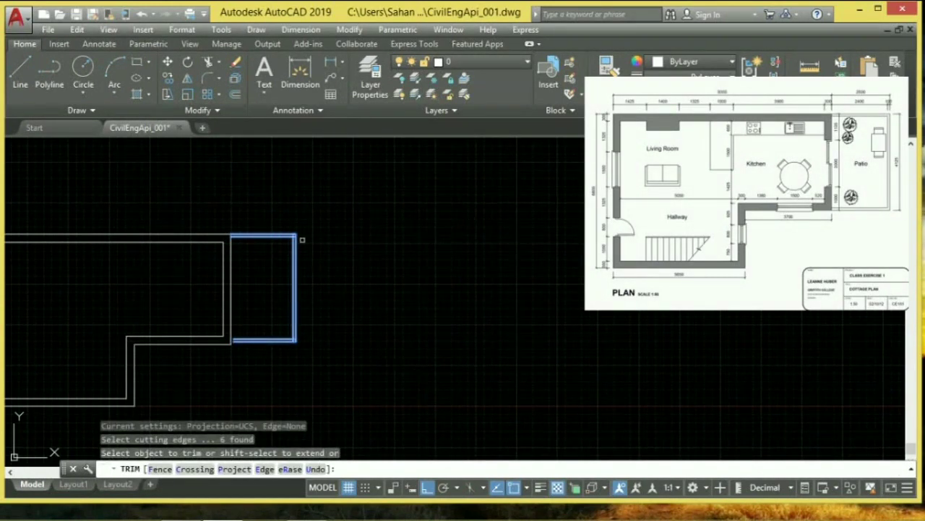
scroll(306, 255, "up", 5)
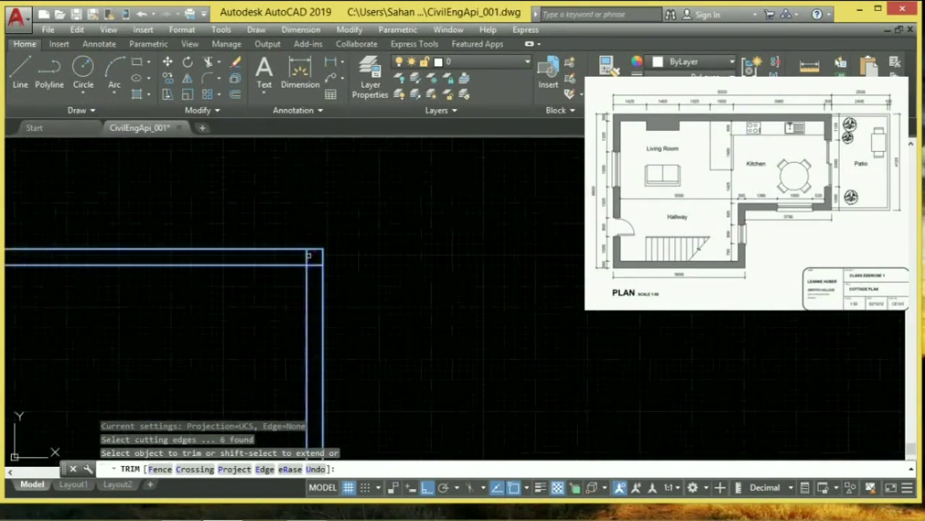
left_click(308, 257)
scroll(318, 329, "down", 1)
mouse_move(356, 405)
middle_mouse_down()
mouse_move(397, 253)
mouse_move(407, 412)
middle_mouse_up()
left_click(362, 443)
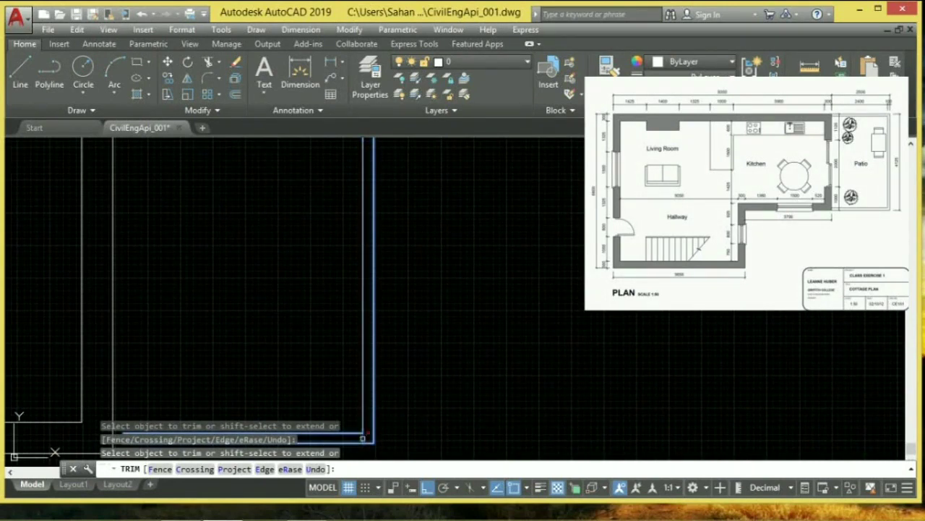
left_click(363, 428)
right_click(199, 255)
left_click(232, 262)
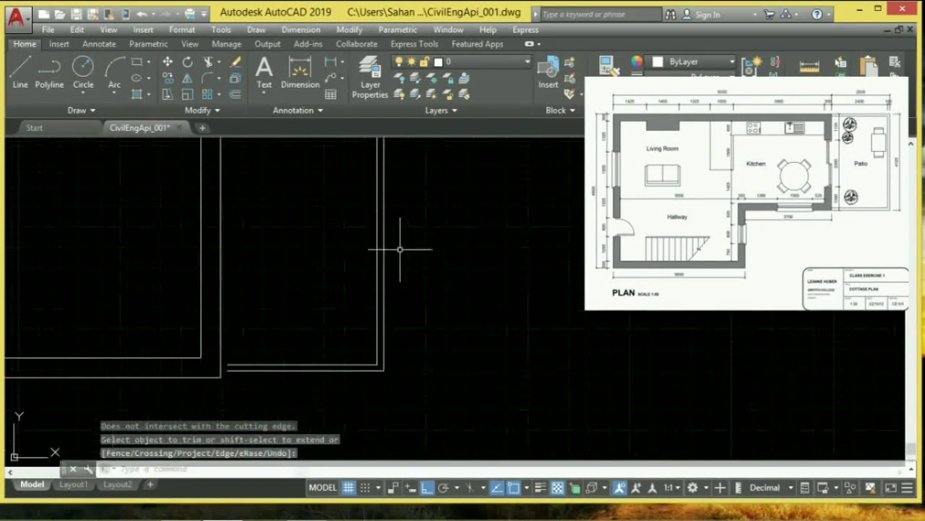
scroll(398, 248, "down", 3)
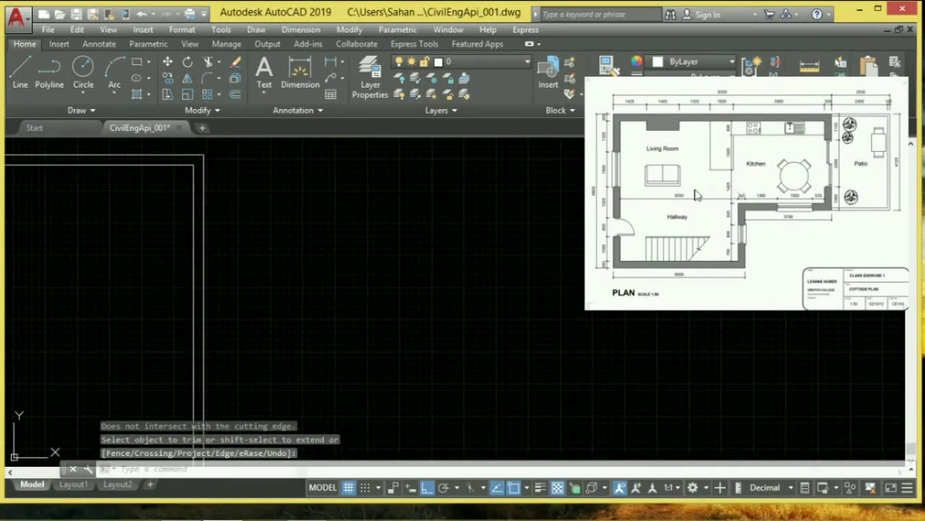